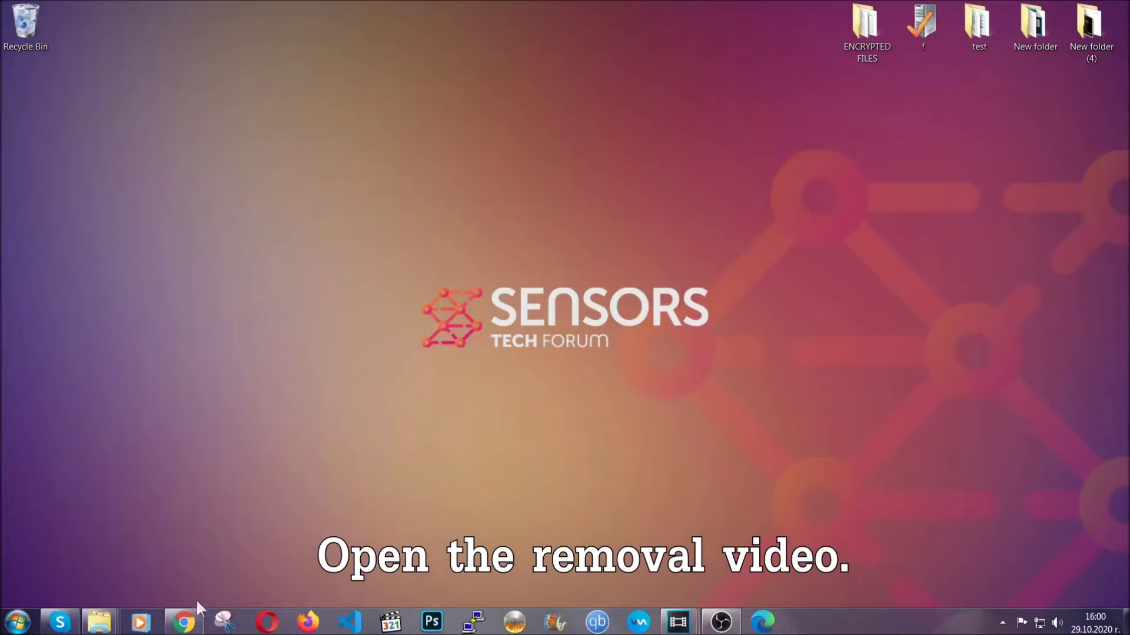
Open the Full Removal Guide link from the Chrome removal video's description.
left_click(184, 623)
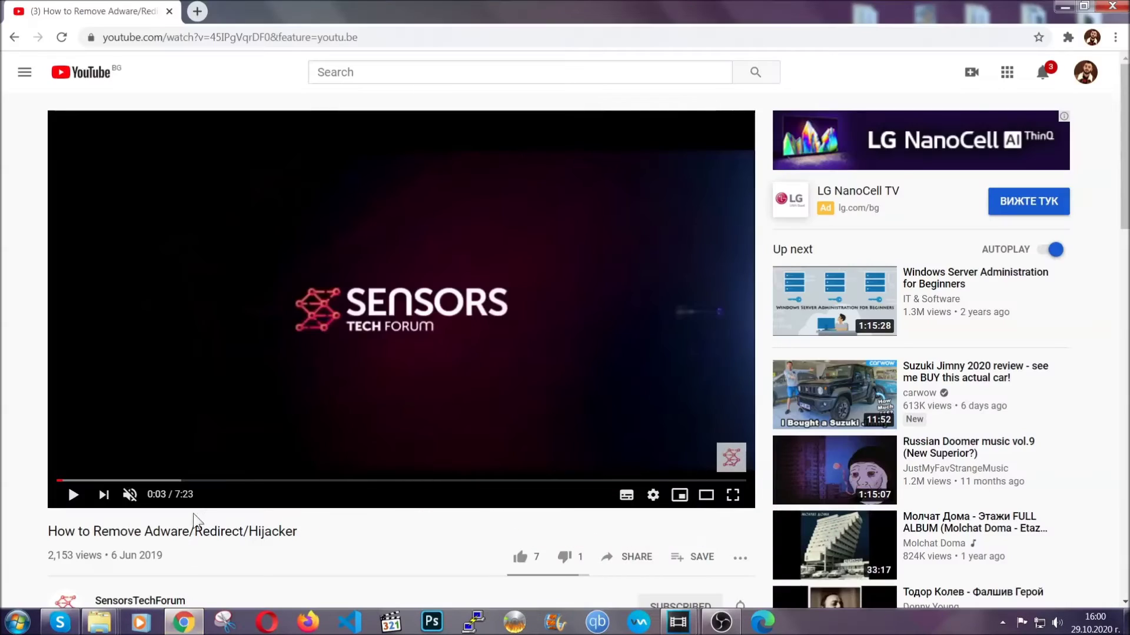
scroll(225, 410, "down", 4)
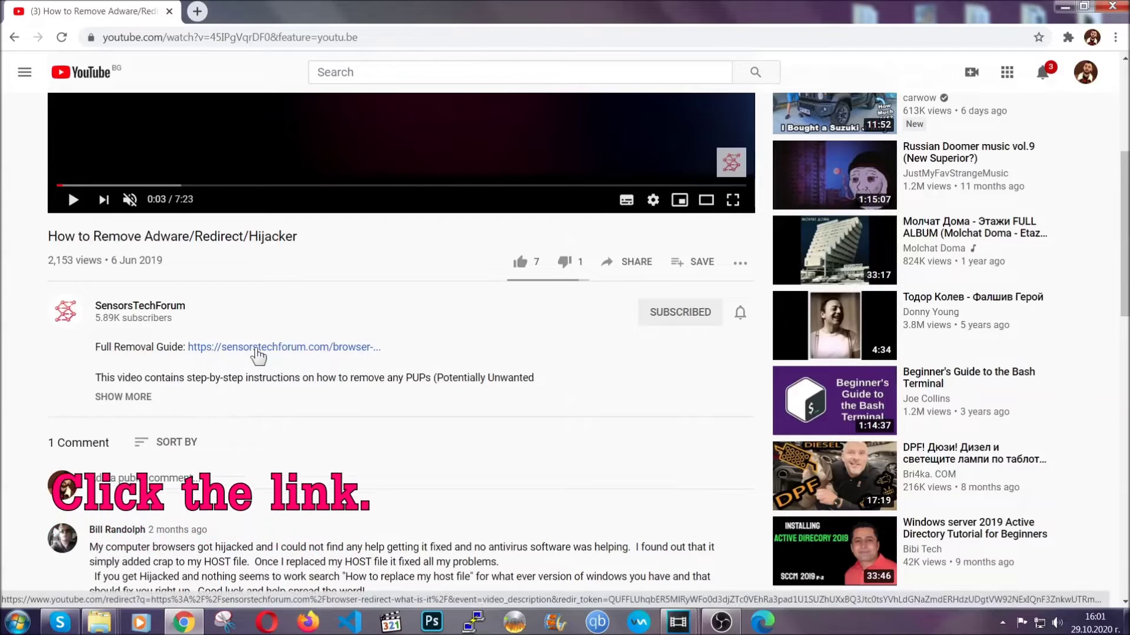
left_click(258, 349)
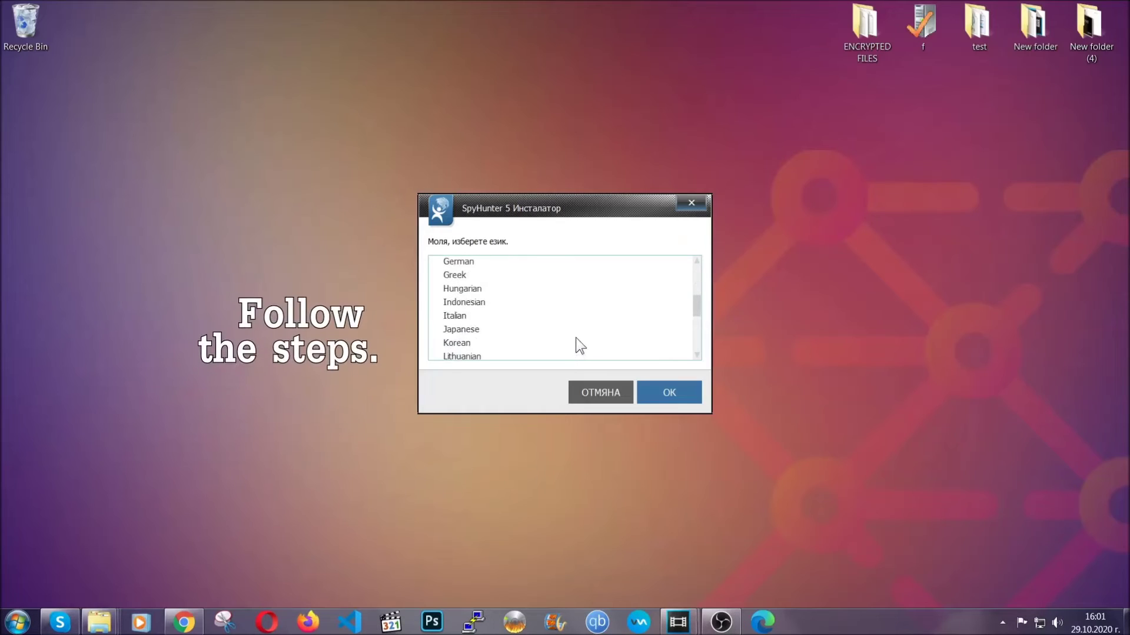
scroll(556, 350, "down", 2)
scroll(575, 346, "up", 2)
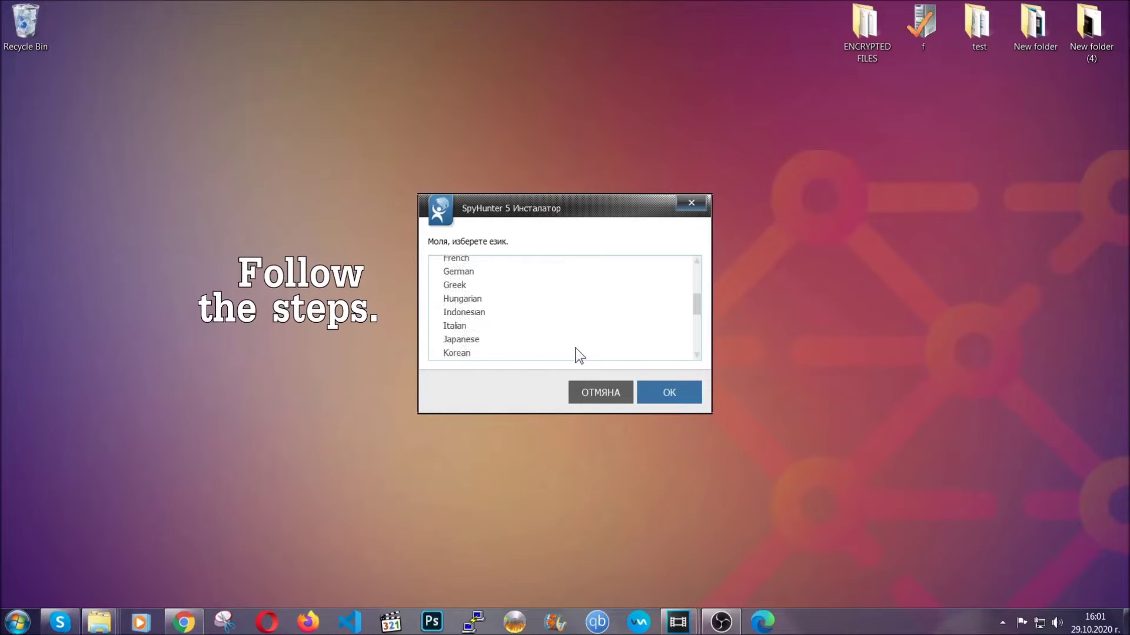
scroll(575, 347, "up", 2)
scroll(538, 332, "up", 1)
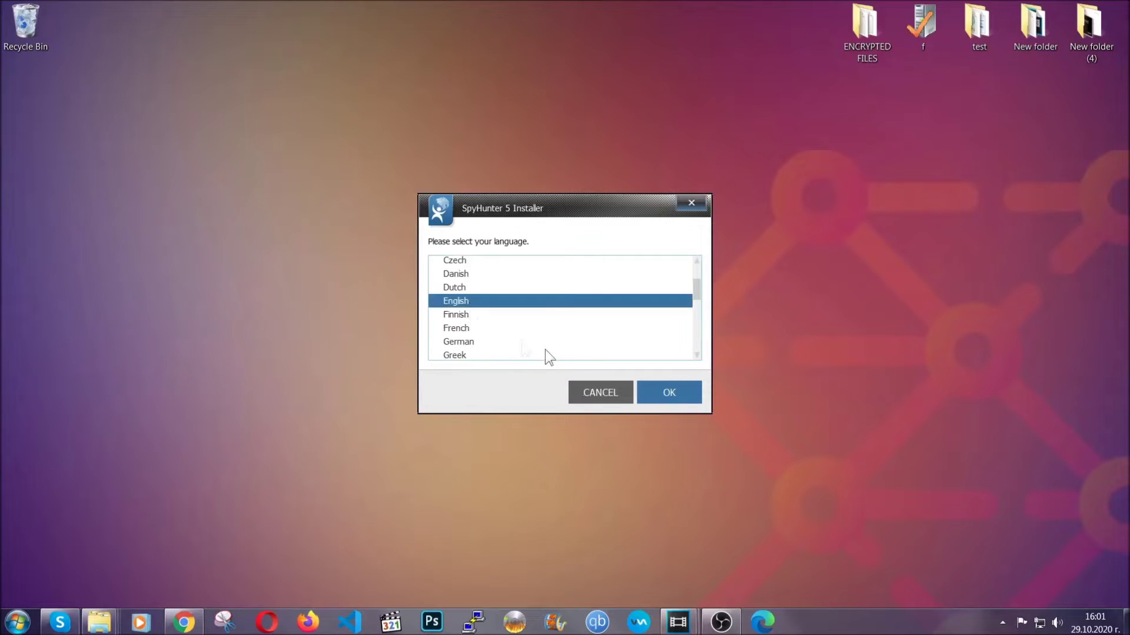
Install SpyHunter 5 in English, accepting the EULA and Privacy Policy.
left_click(668, 393)
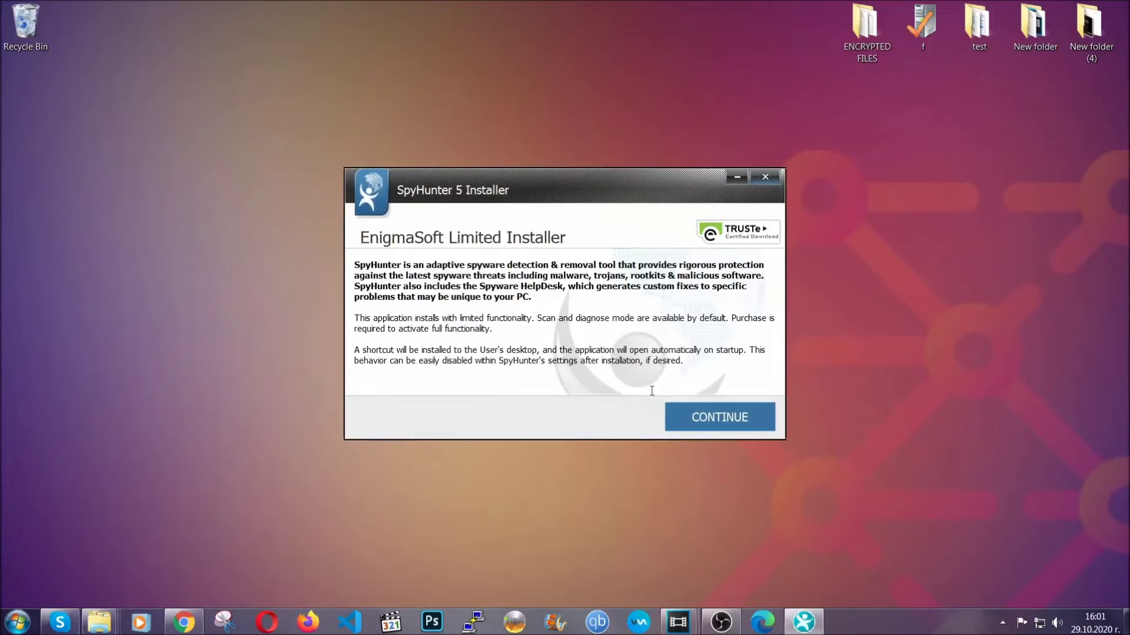
left_click(677, 405)
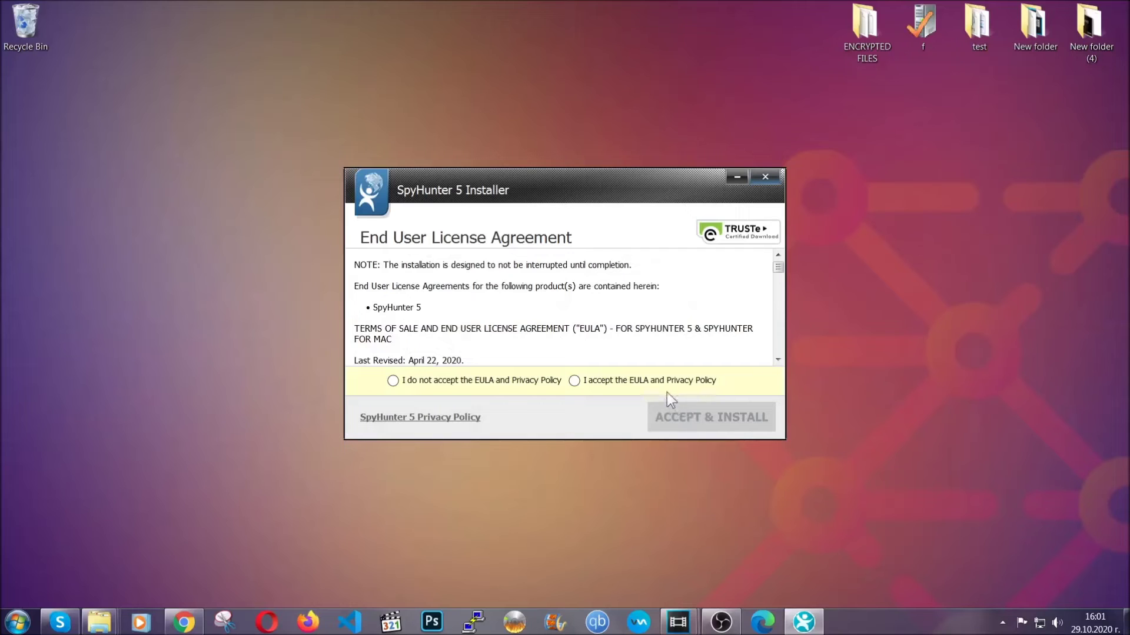
left_click(662, 380)
left_click(680, 411)
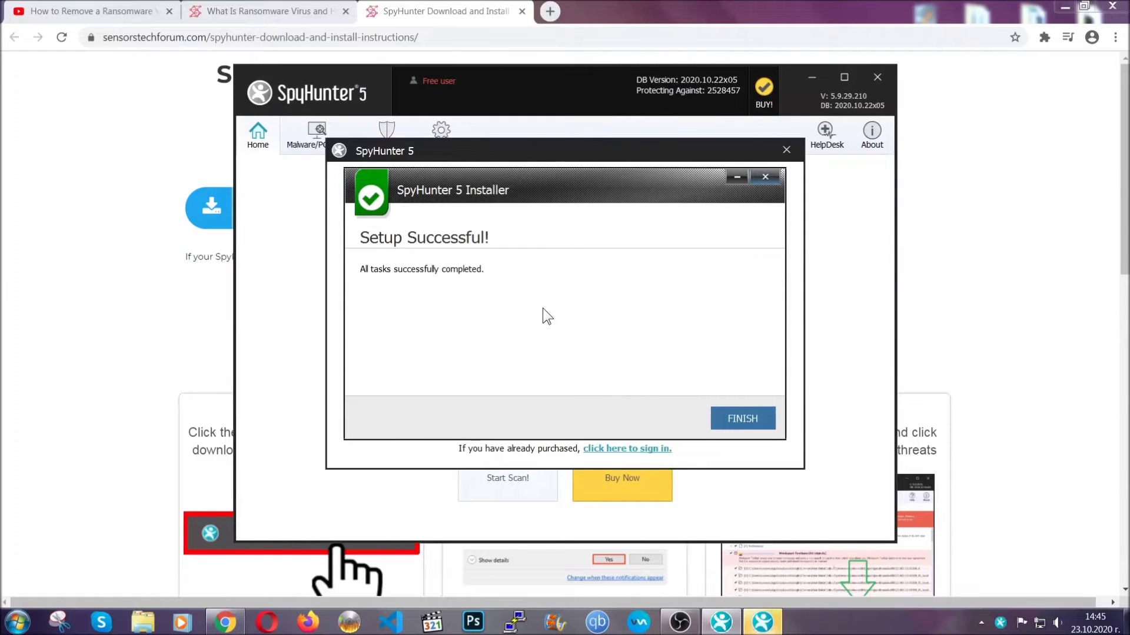
Finish the SpyHunter 5 setup to start its malware scan.
left_click(723, 420)
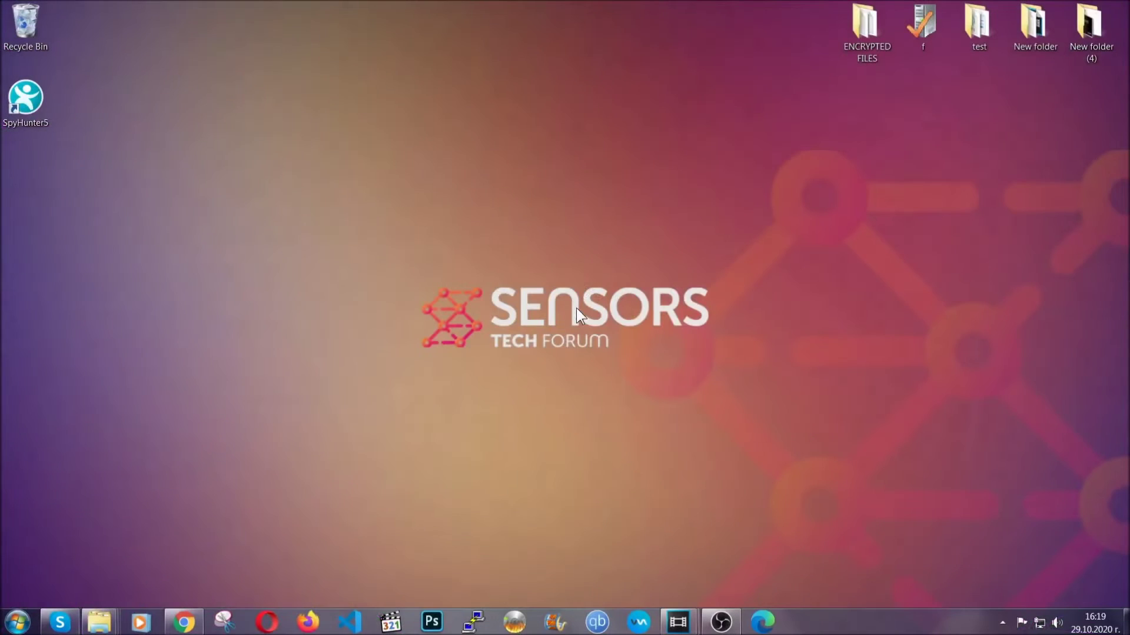
Uninstall SUSPICIOUS PROGRAM via APPWIZ.CPL and confirm the success message.
key("super+r")
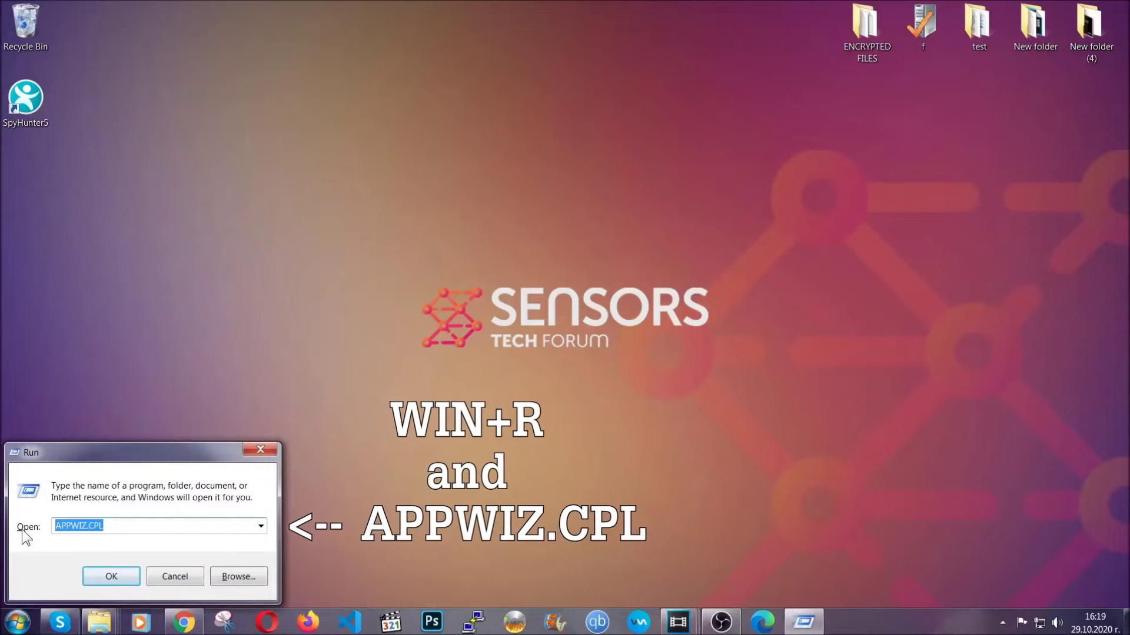
left_click(110, 571)
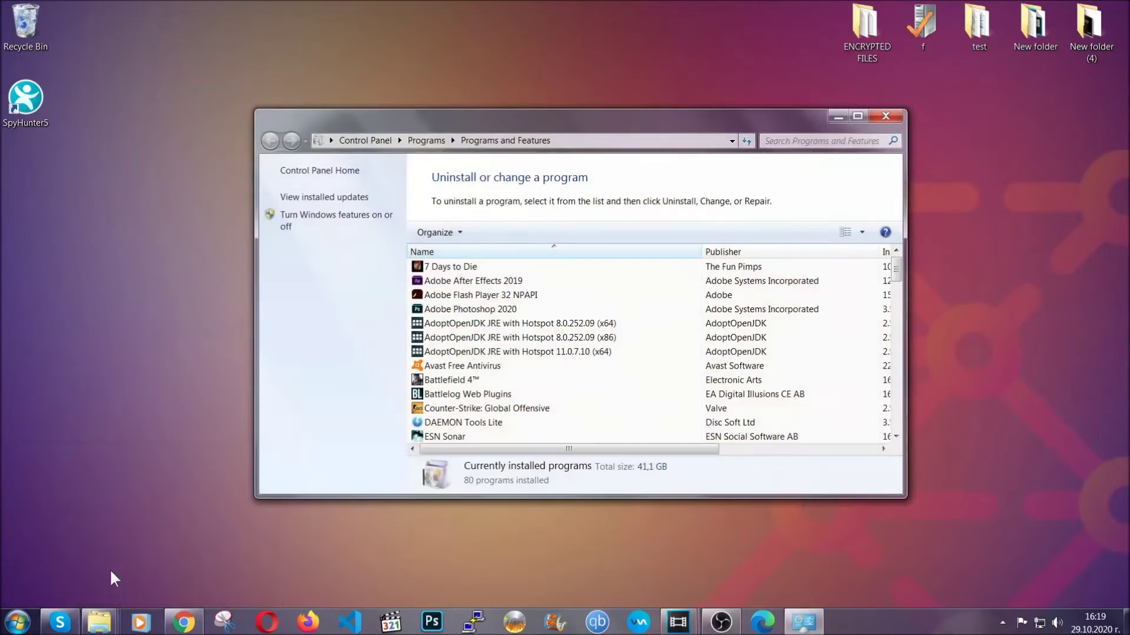
scroll(595, 314, "down", 8)
scroll(600, 328, "down", 8)
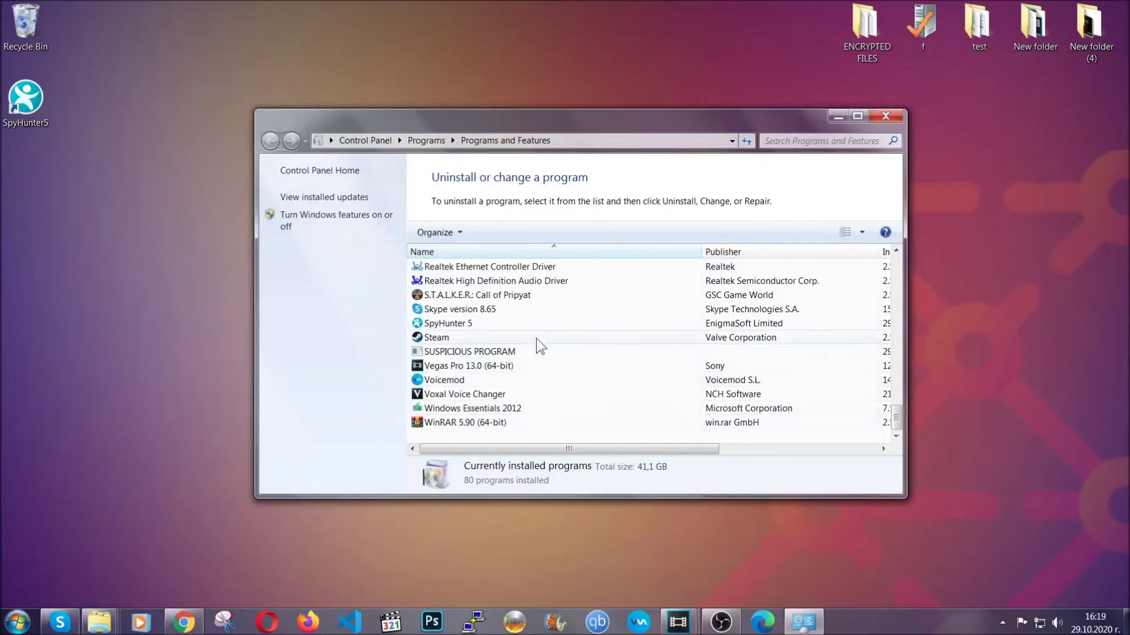
left_click(480, 352)
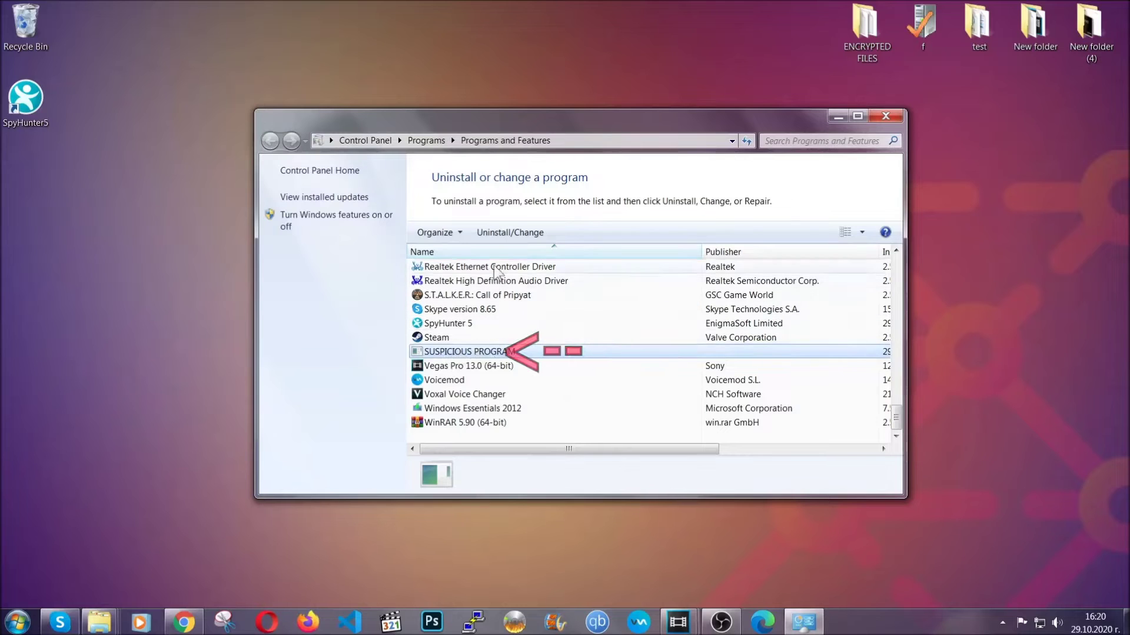
left_click(509, 232)
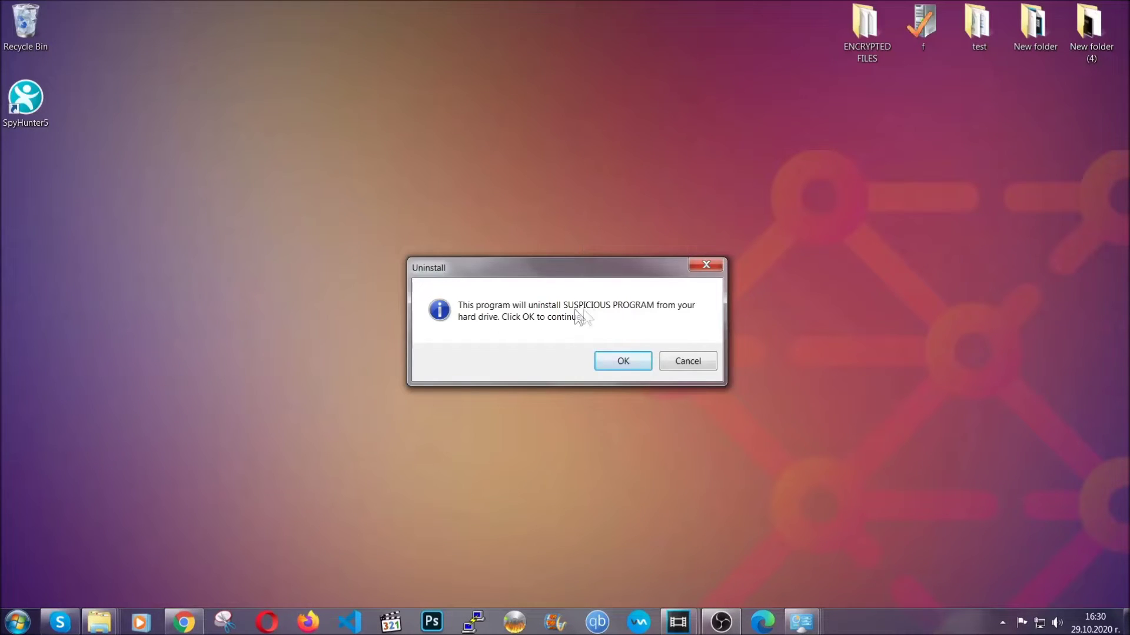
left_click(618, 362)
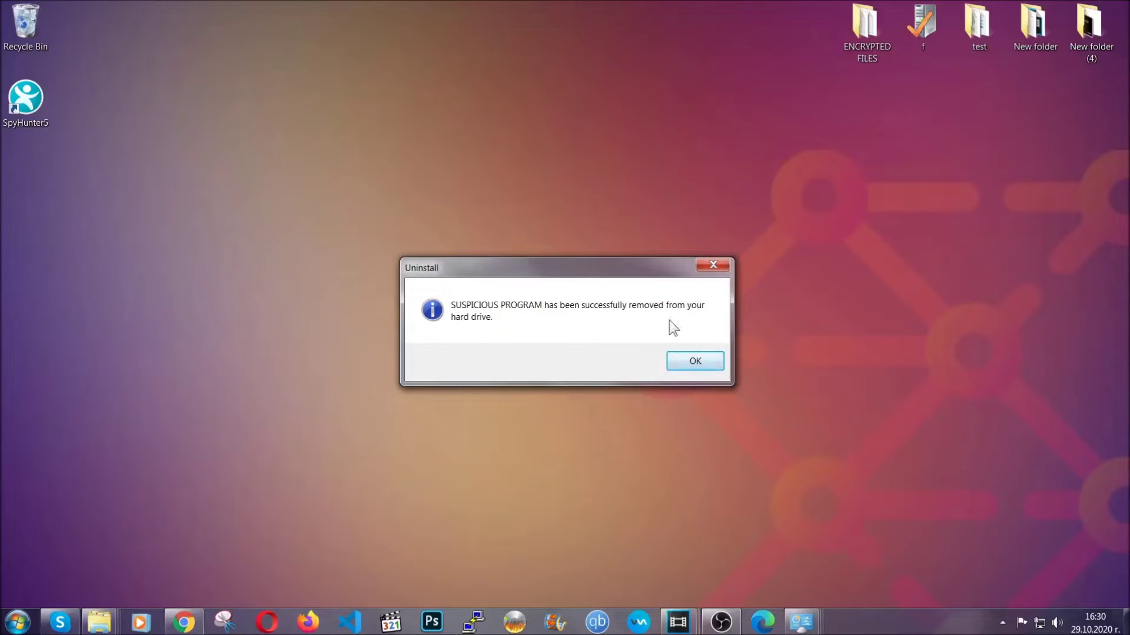
left_click(681, 364)
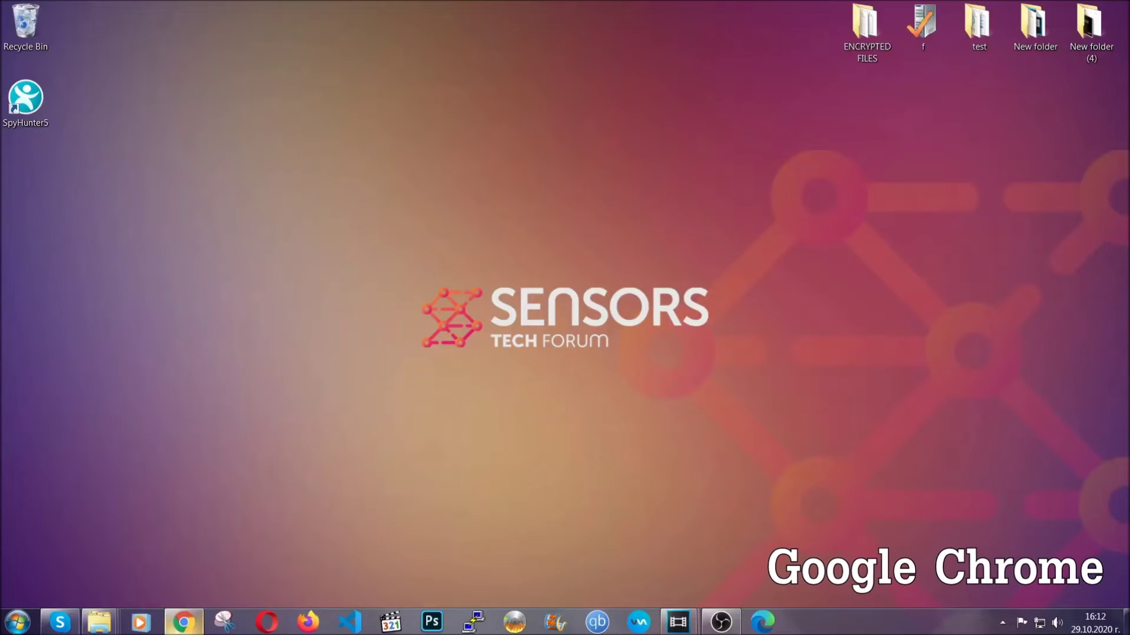
Clear Chrome's all-time browsing data from settings, leaving Passwords unchecked.
left_click(183, 623)
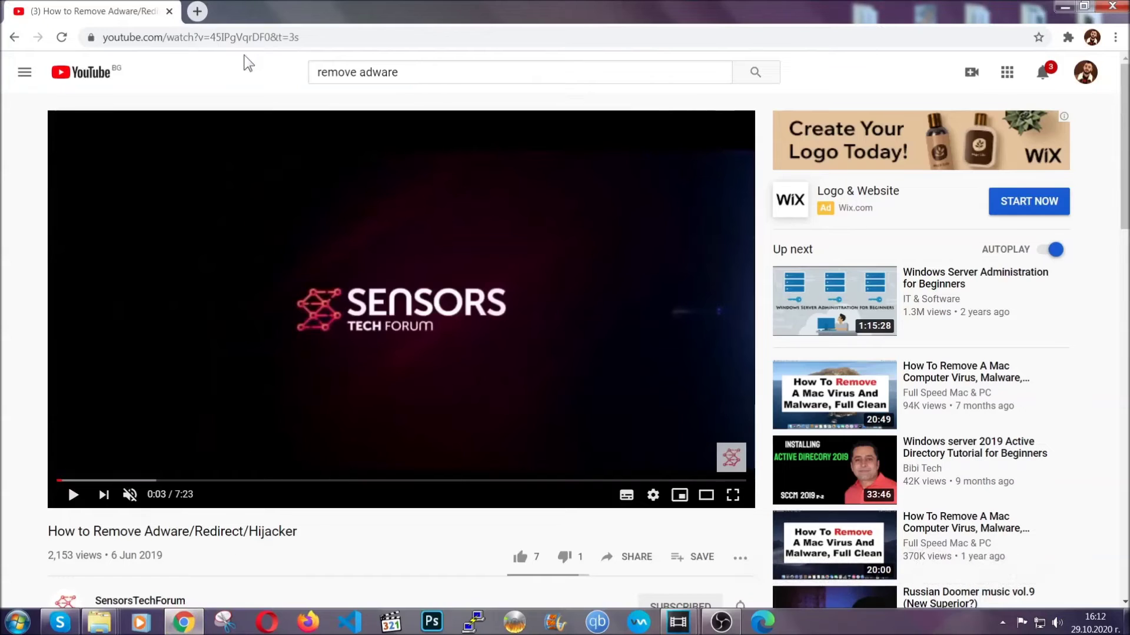
left_click(247, 37)
type("chro")
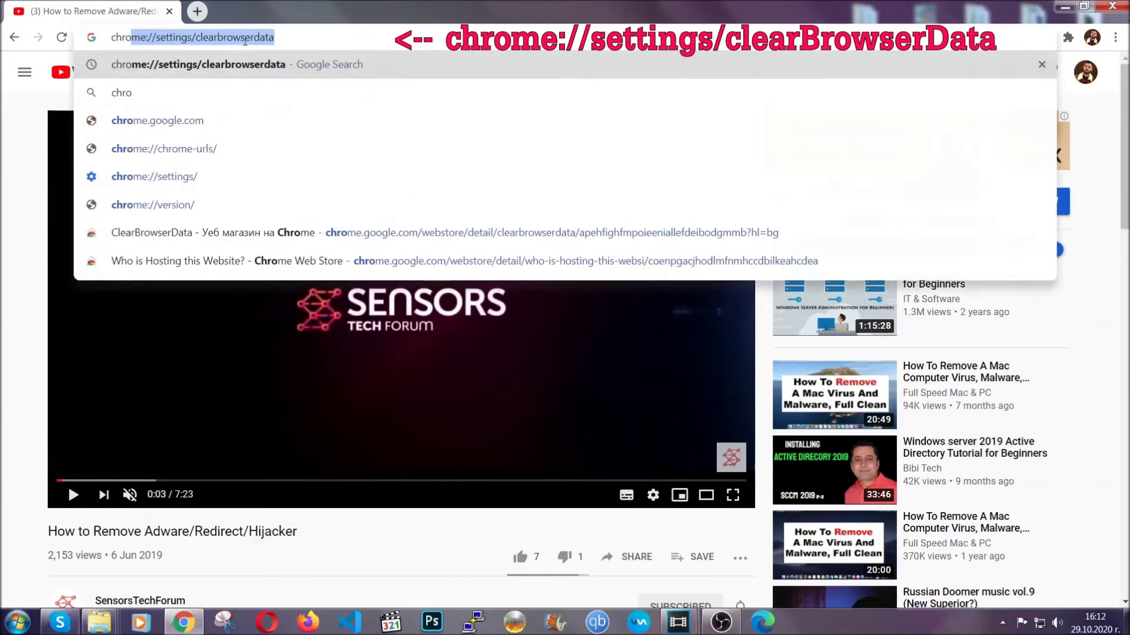
type("me:/")
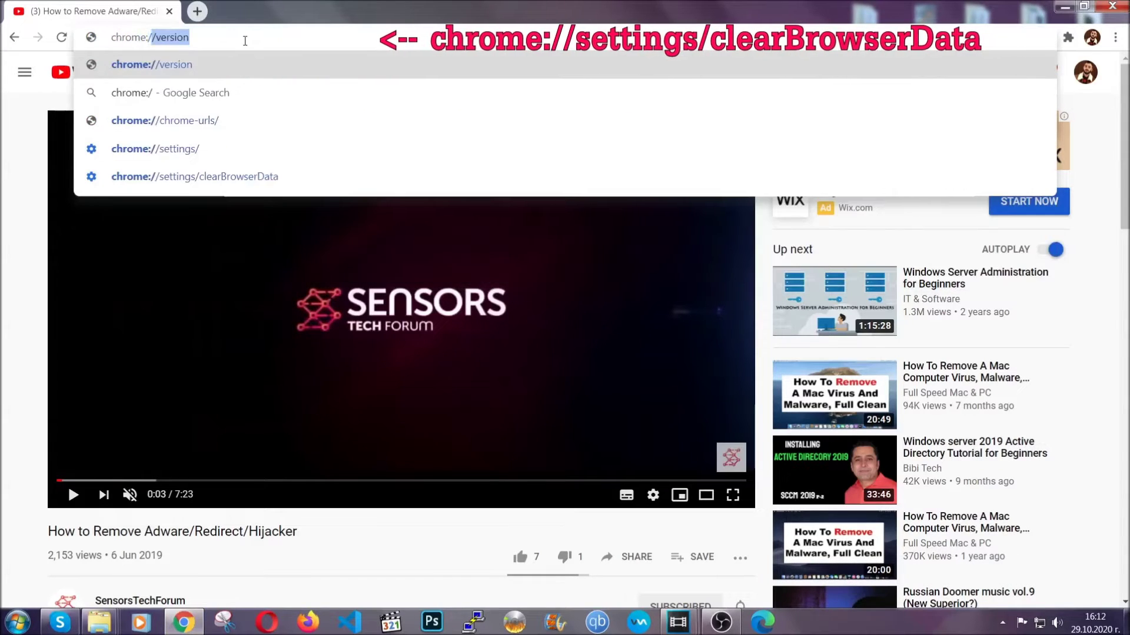
type("/setting")
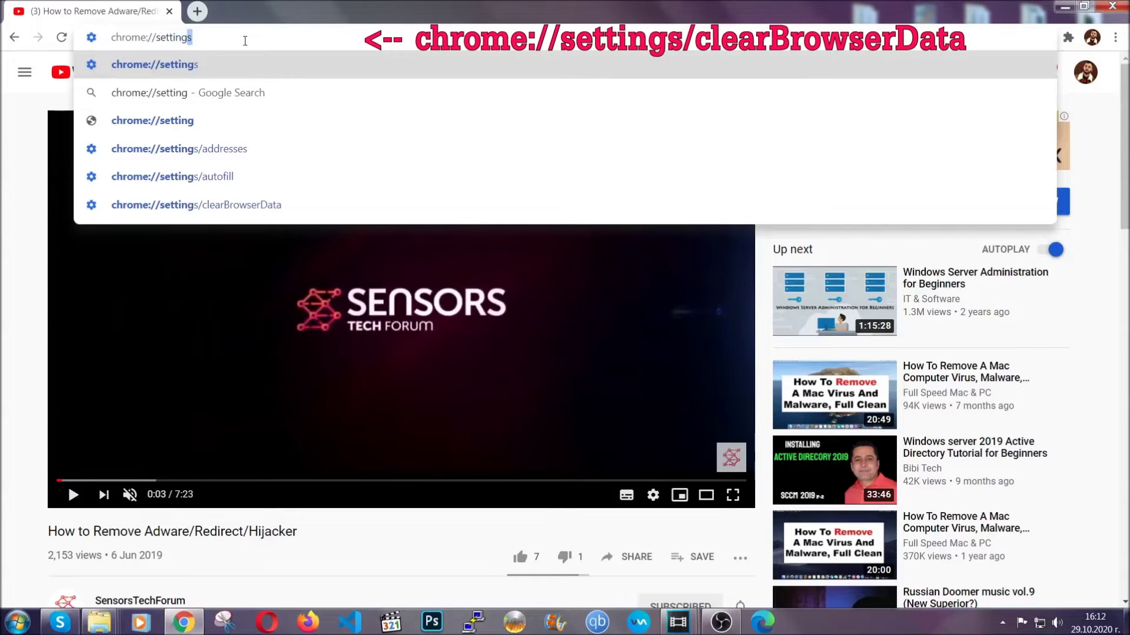
type("s/ce")
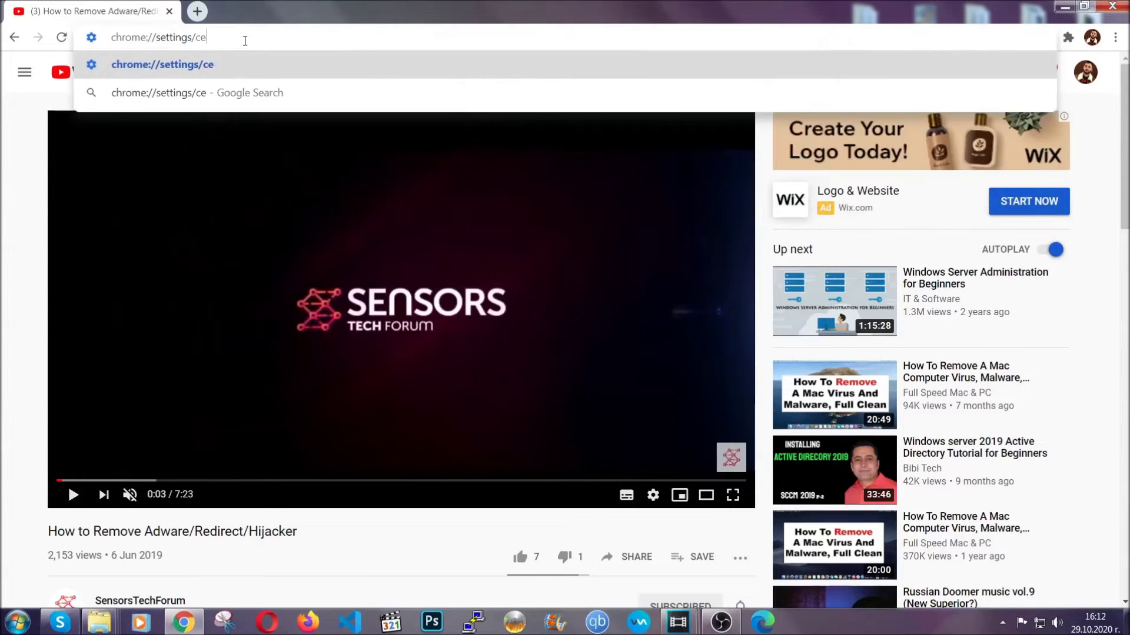
key("BackSpace")
type("lear")
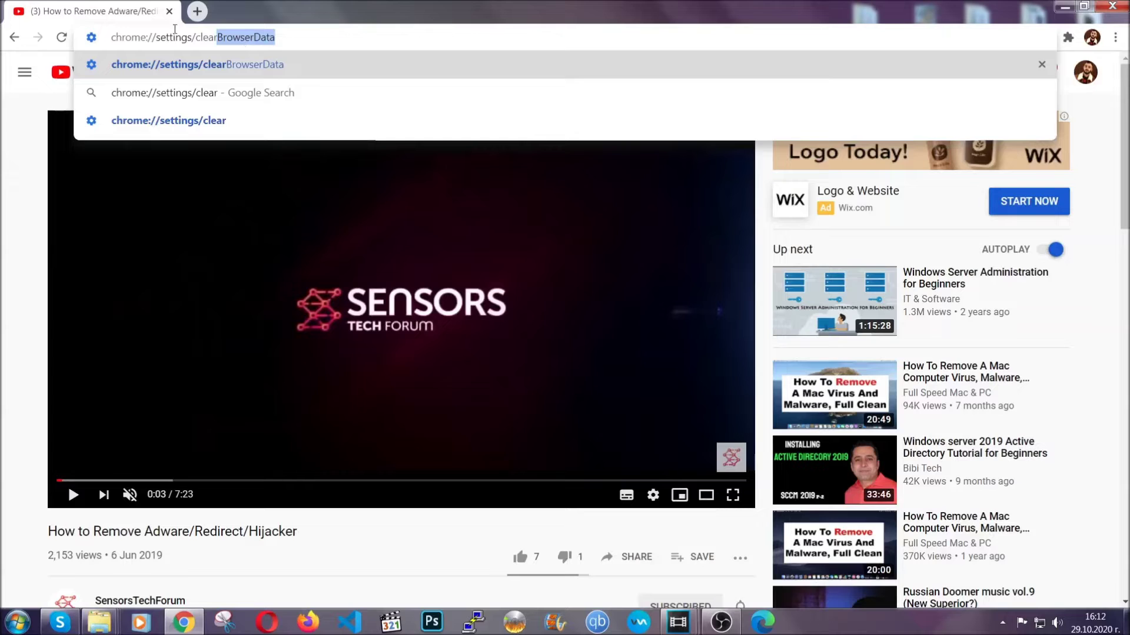
left_click(156, 63)
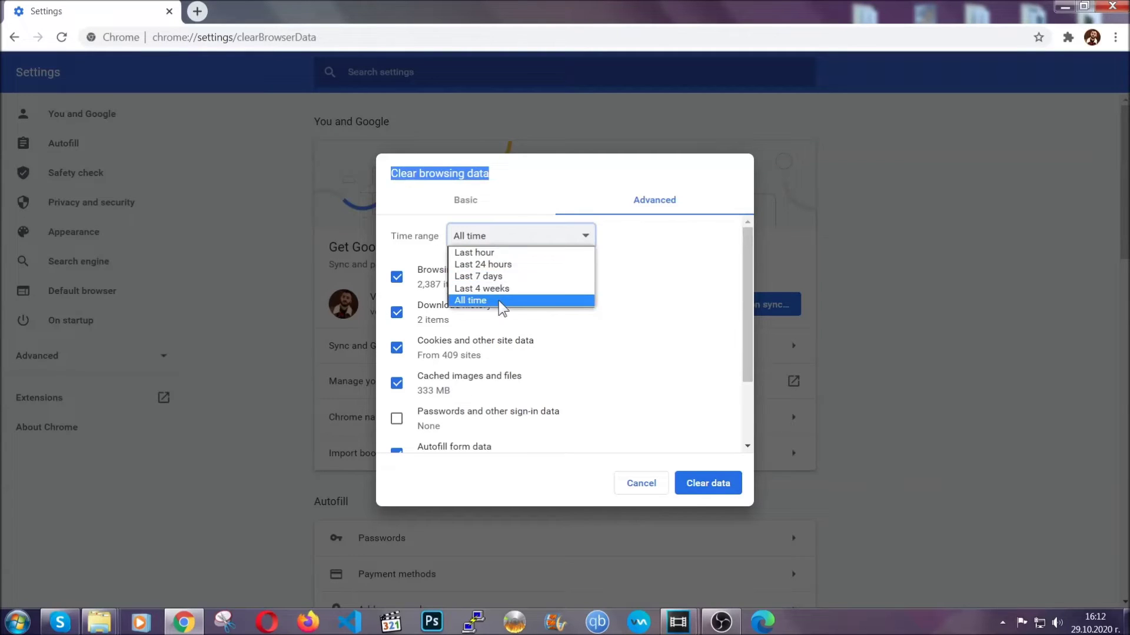
left_click(499, 301)
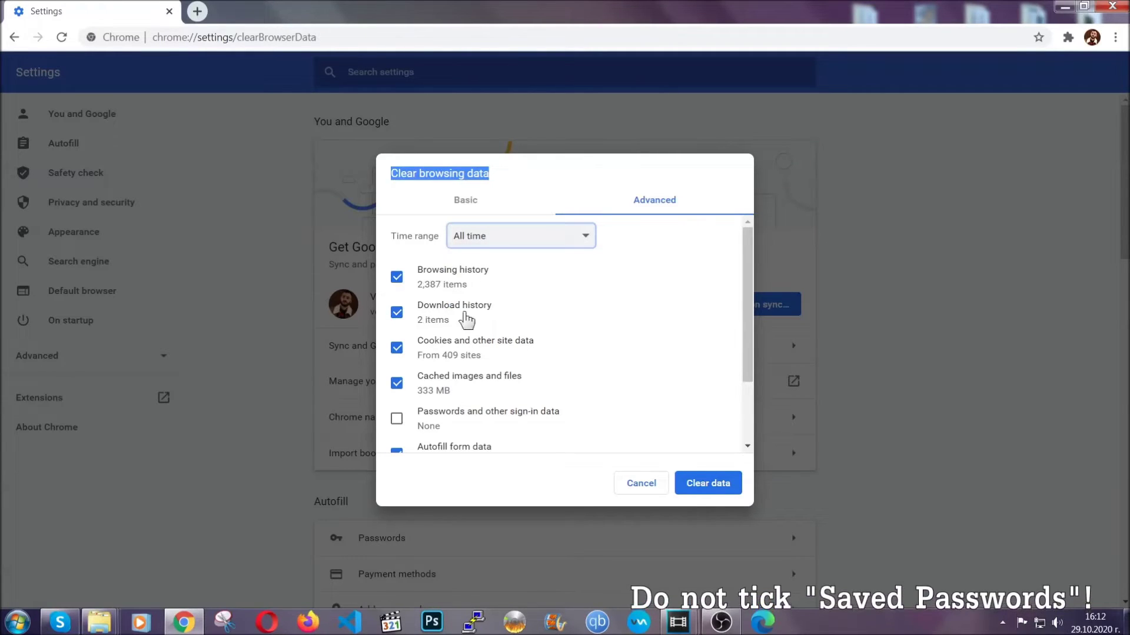
scroll(449, 384, "down", 2)
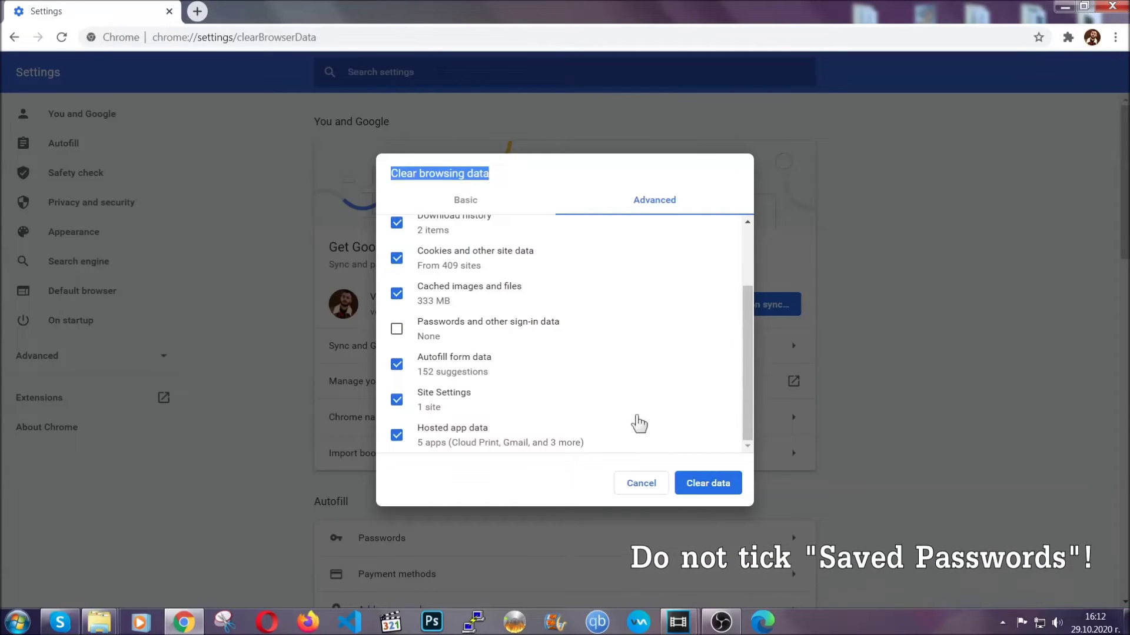
left_click(696, 484)
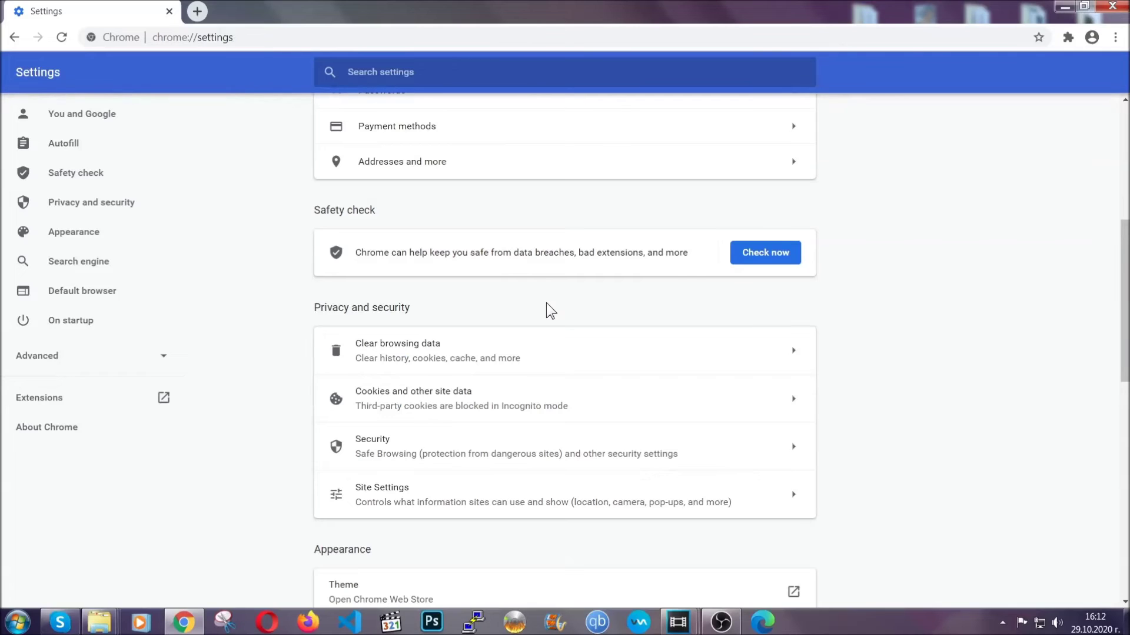
Remove the Bulk Media Downloader extension from Chrome's Extensions page.
left_click(1117, 38)
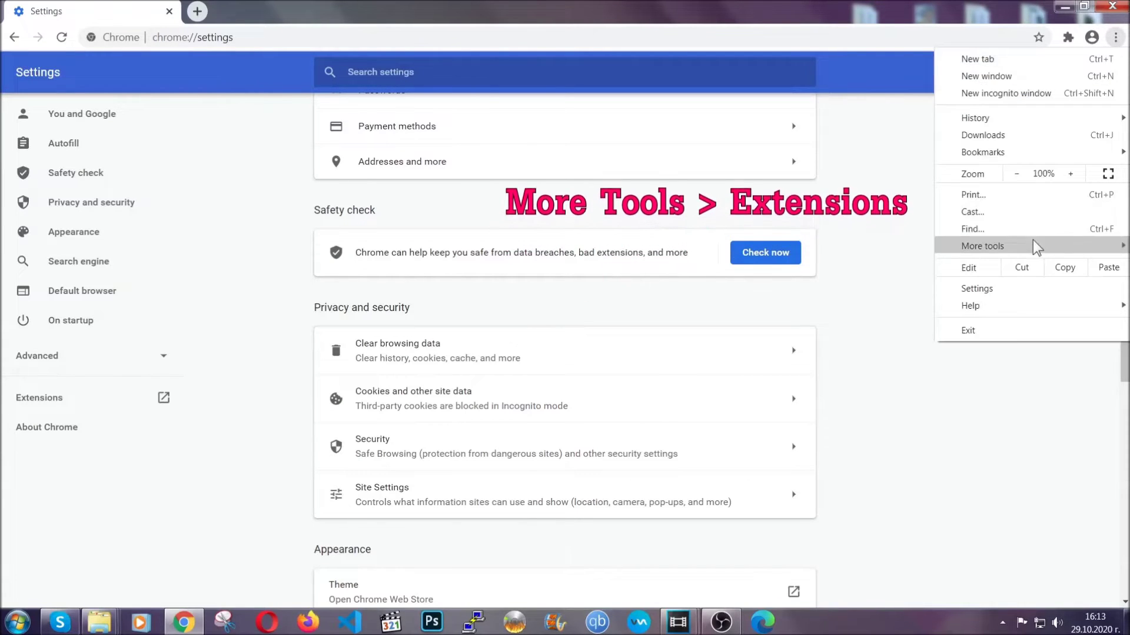
mouse_move(982, 246)
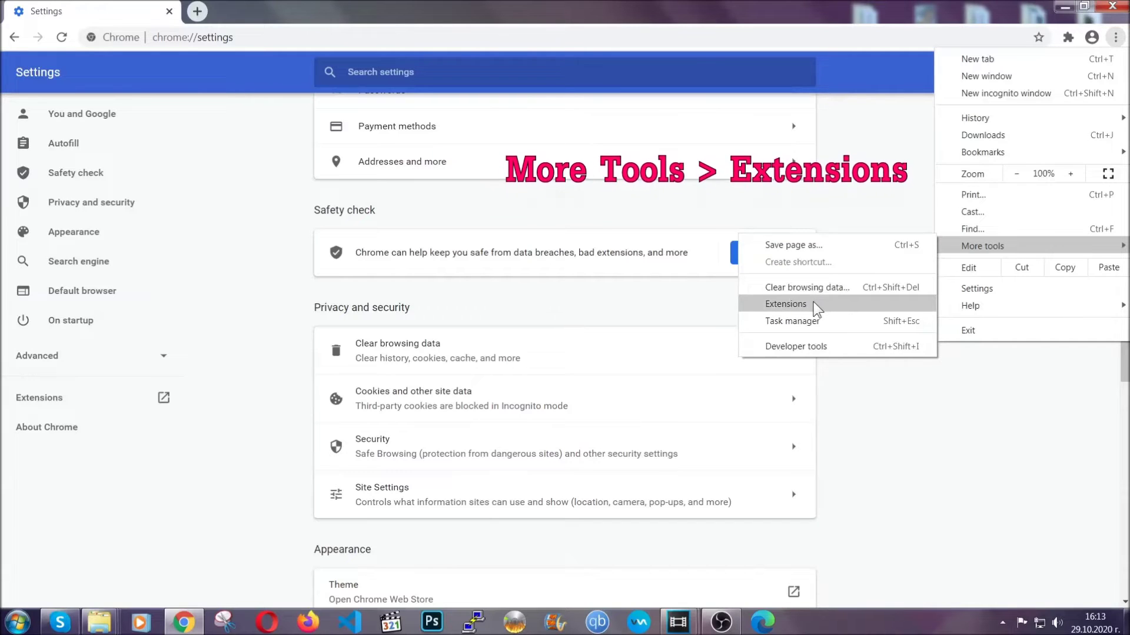
left_click(816, 306)
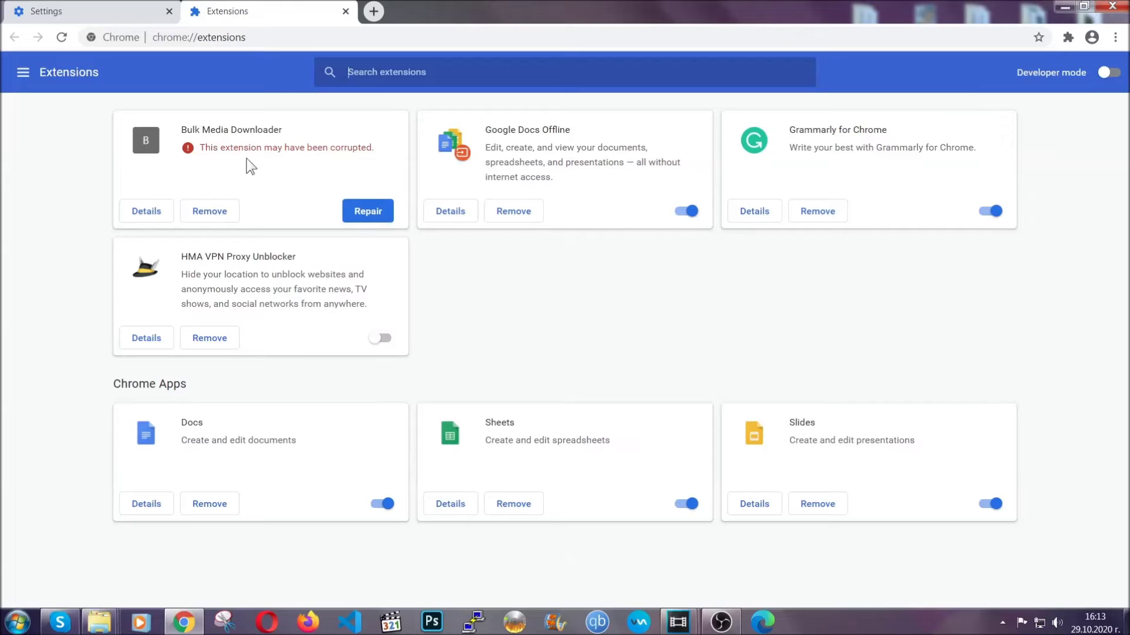
left_click(210, 212)
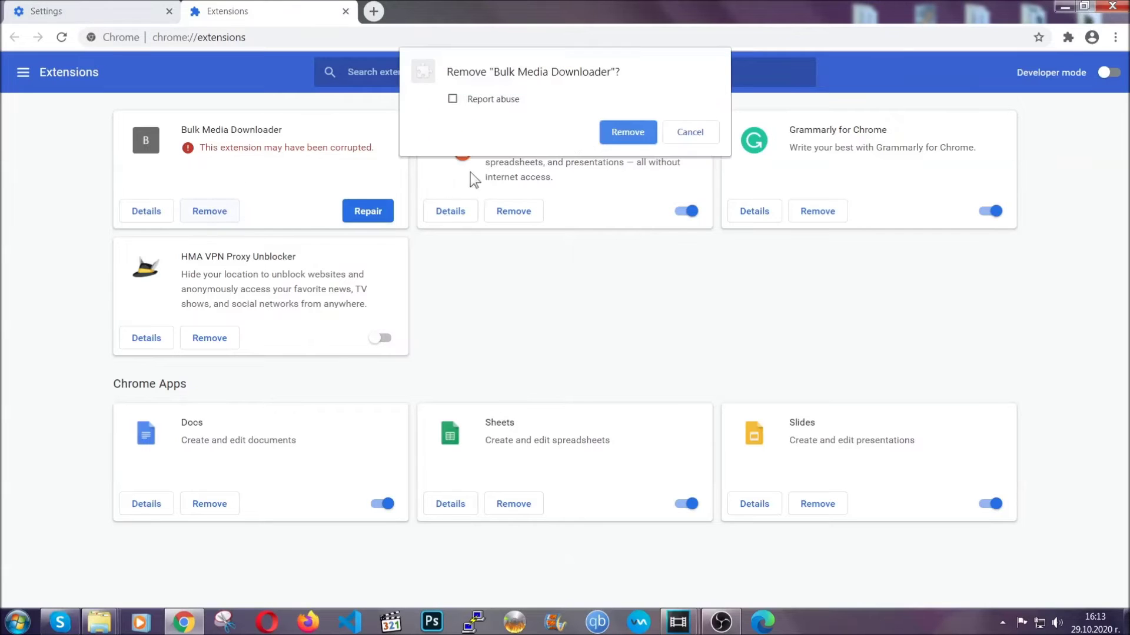
left_click(609, 132)
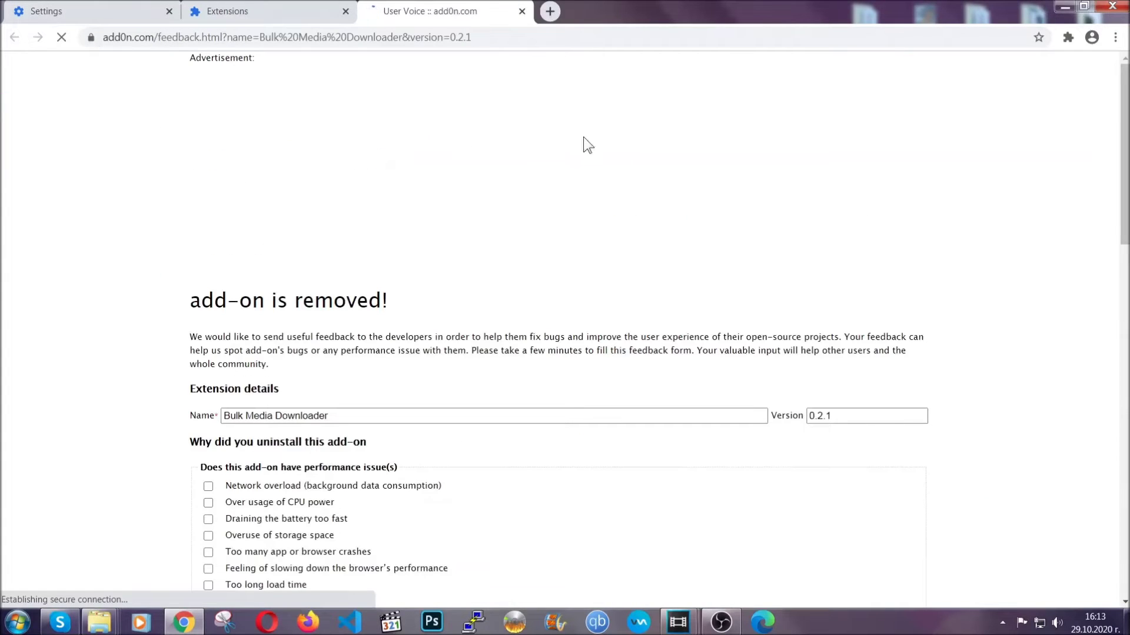
Close the add0n.com feedback tab and minimize Chrome.
left_click(287, 13)
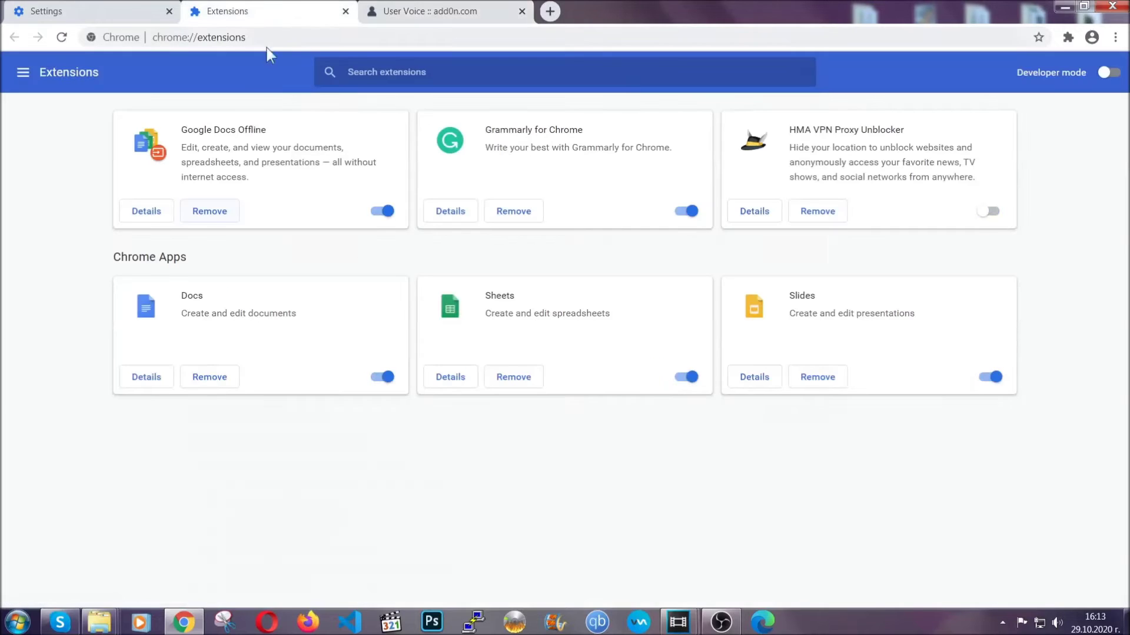
left_click(522, 11)
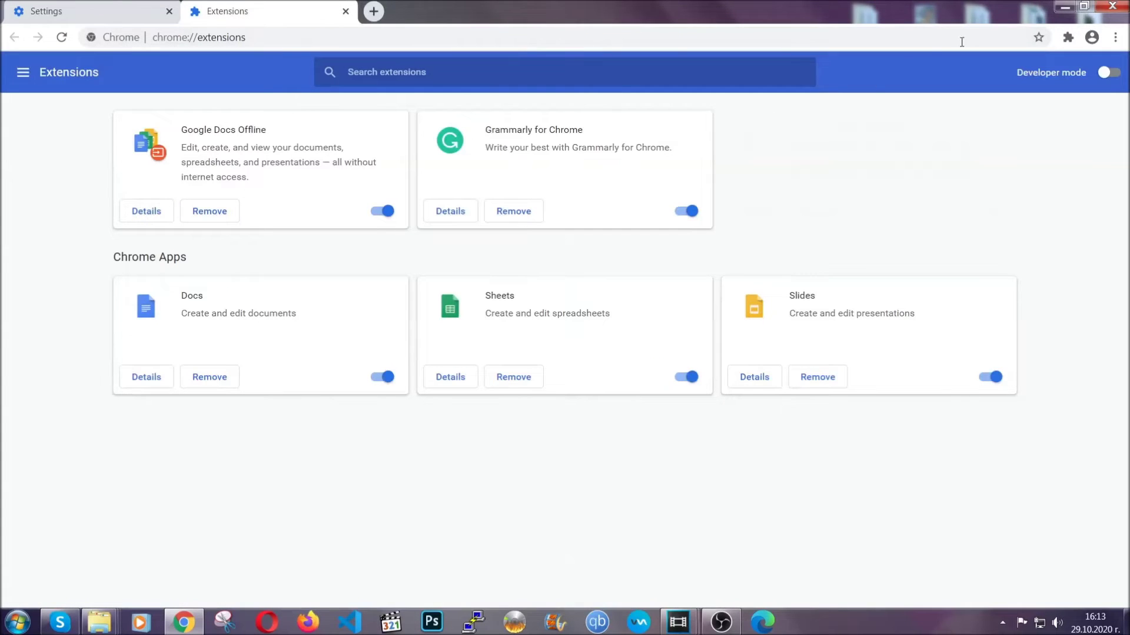
left_click(1064, 8)
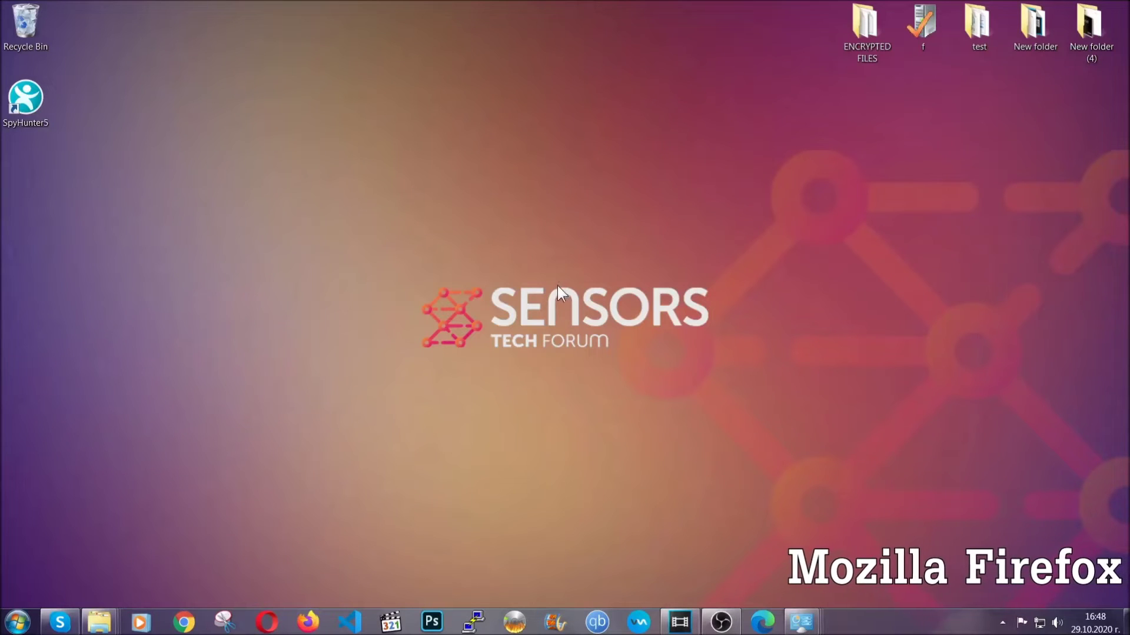
Open about:support in Firefox and choose Refresh Firefox.
left_click(307, 621)
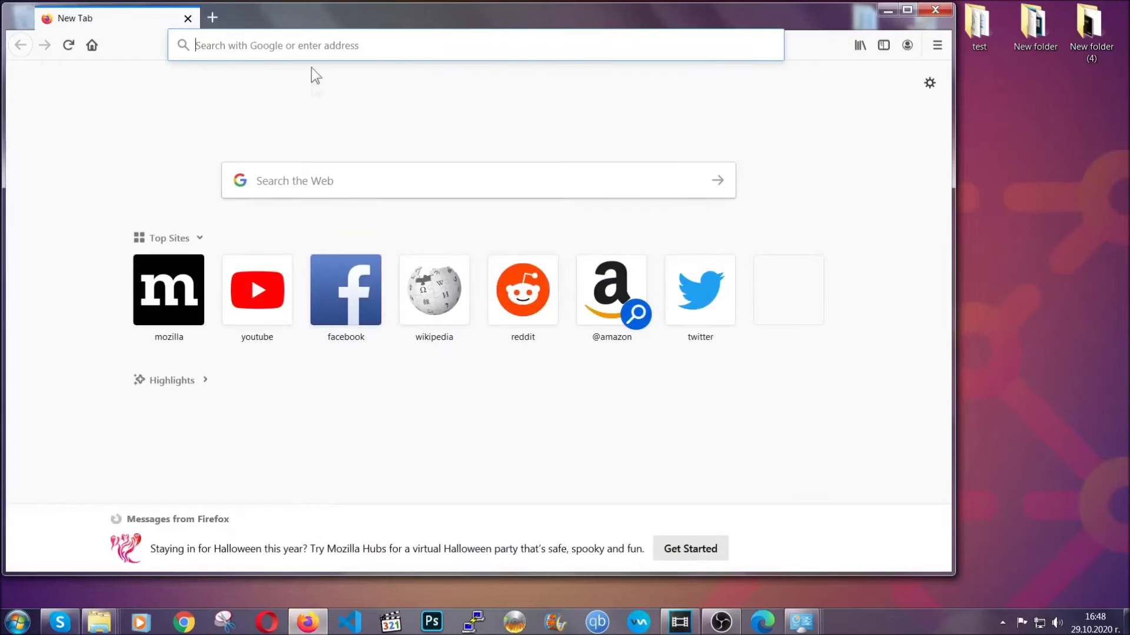
left_click(311, 45)
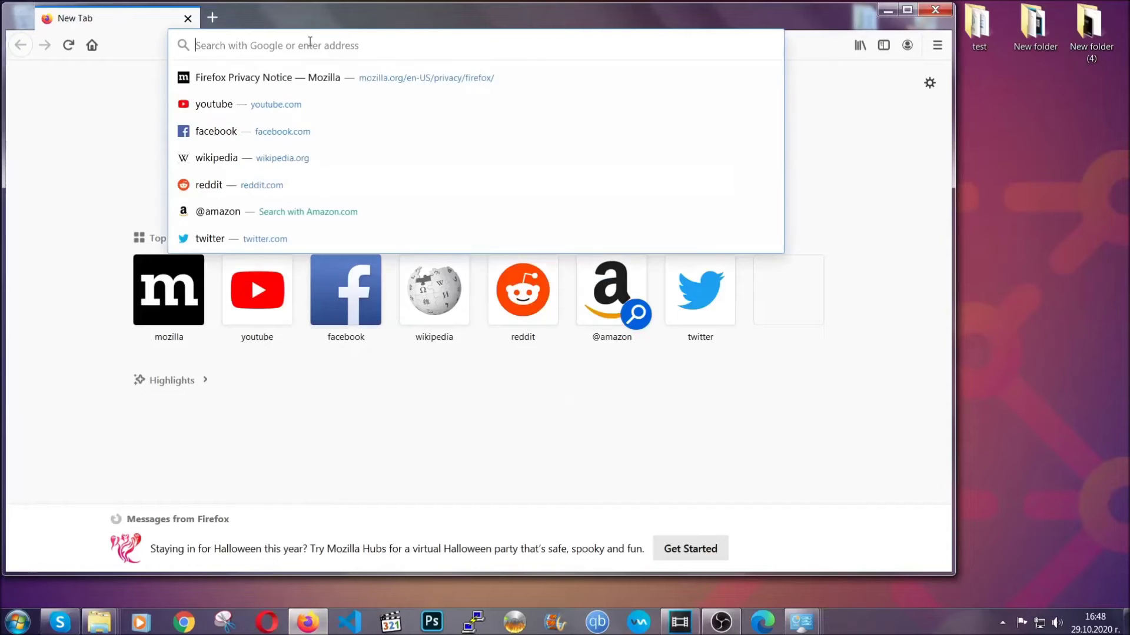
type("about:support")
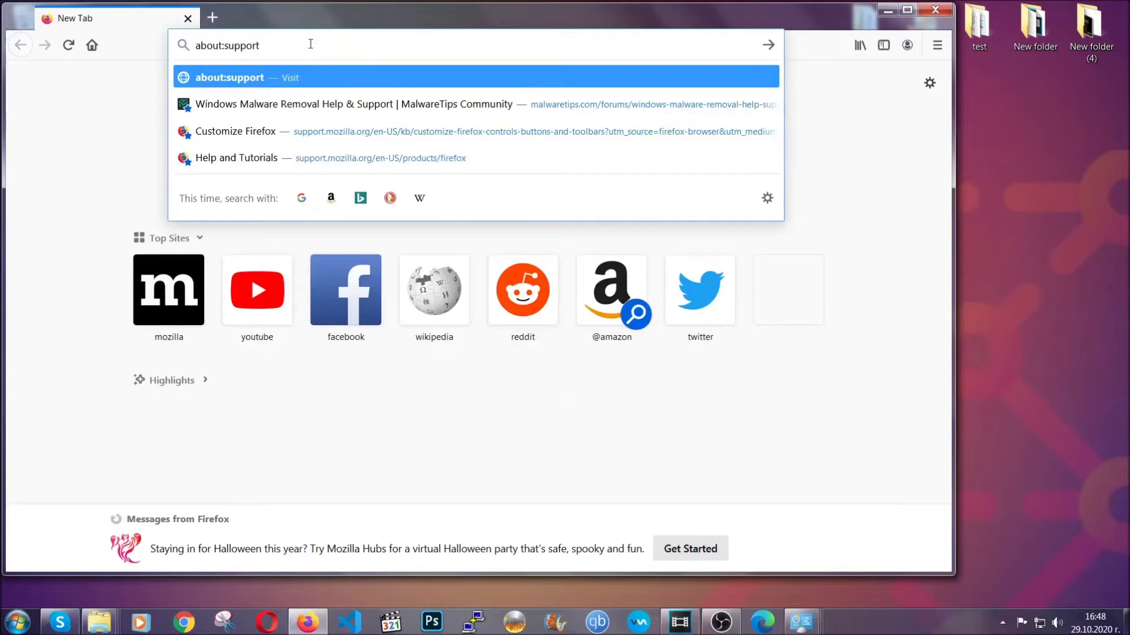
key("Return")
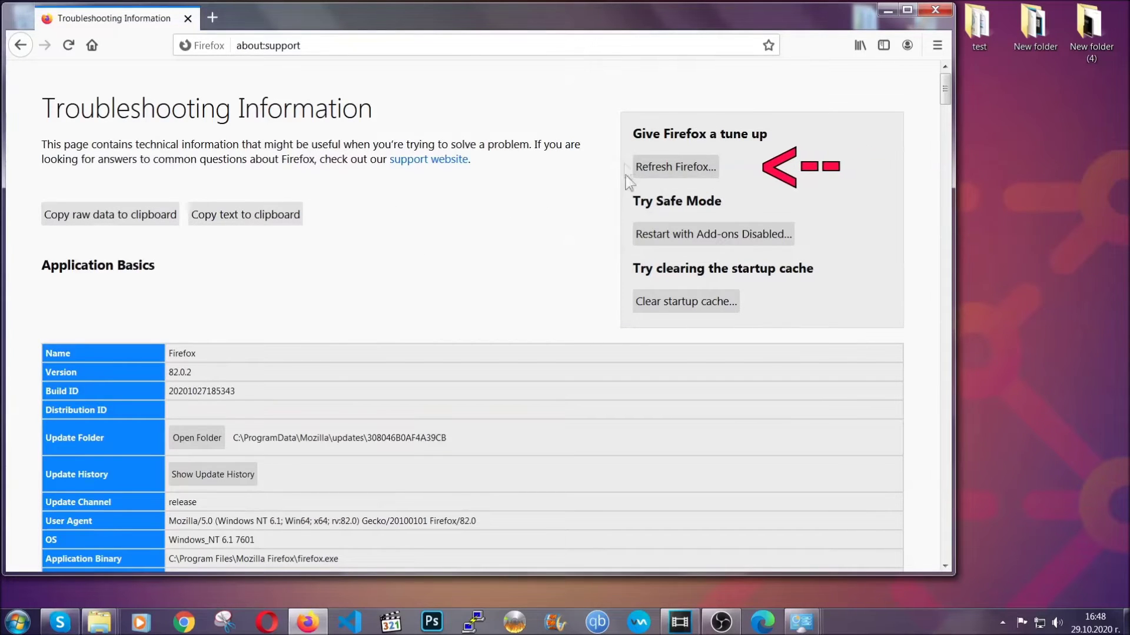
left_click(669, 172)
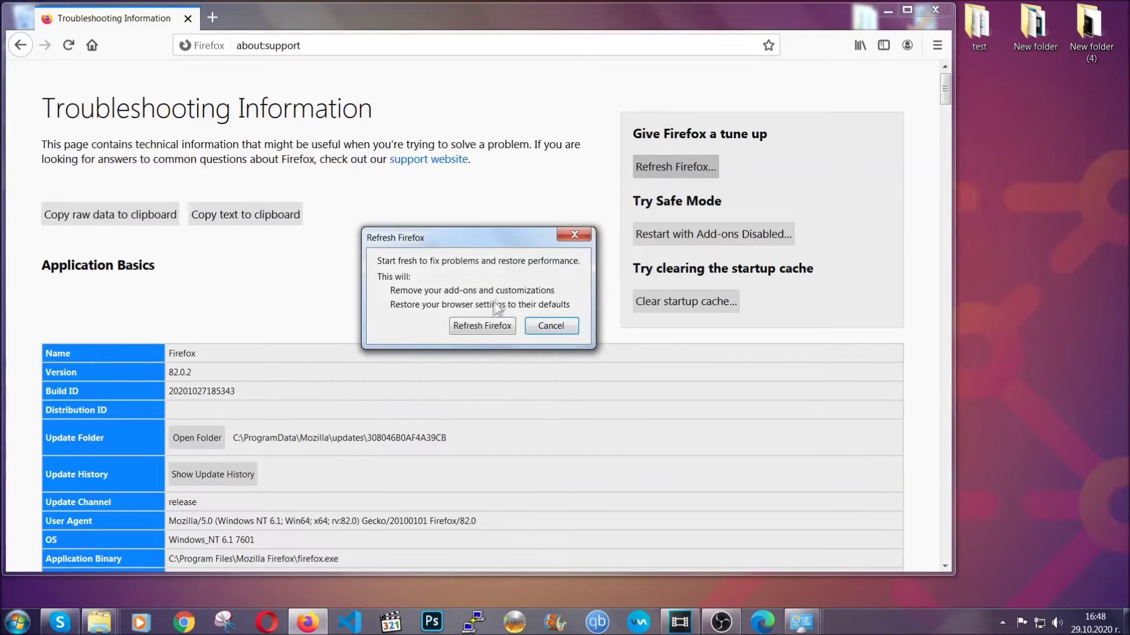
Confirm Refresh Firefox, finish the Import Wizard, and minimize Firefox.
left_click(481, 328)
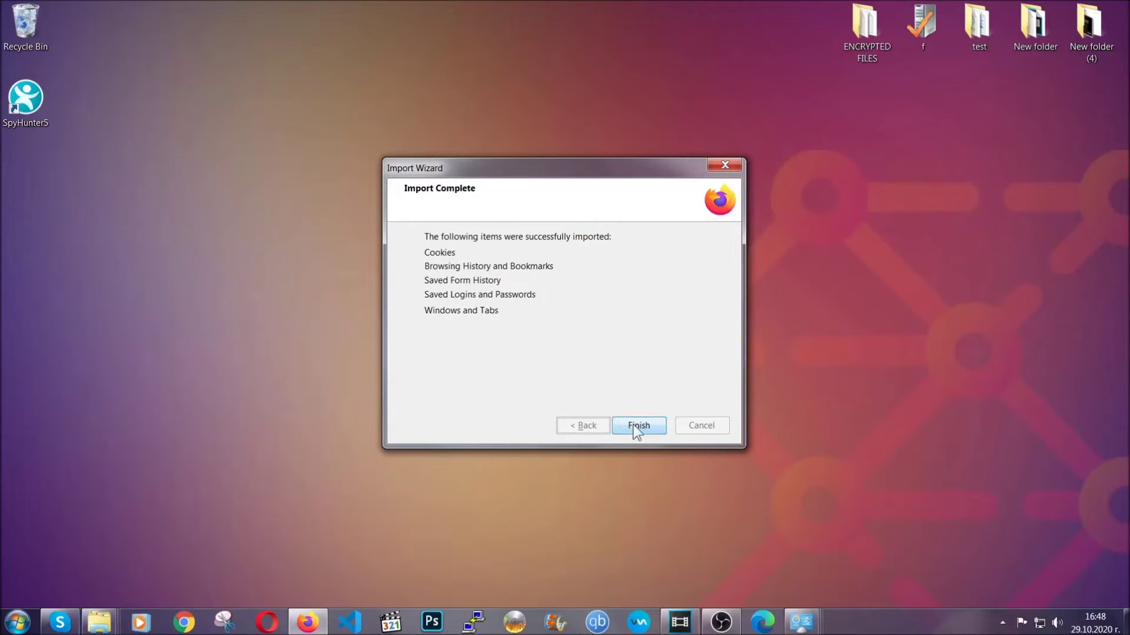
left_click(633, 424)
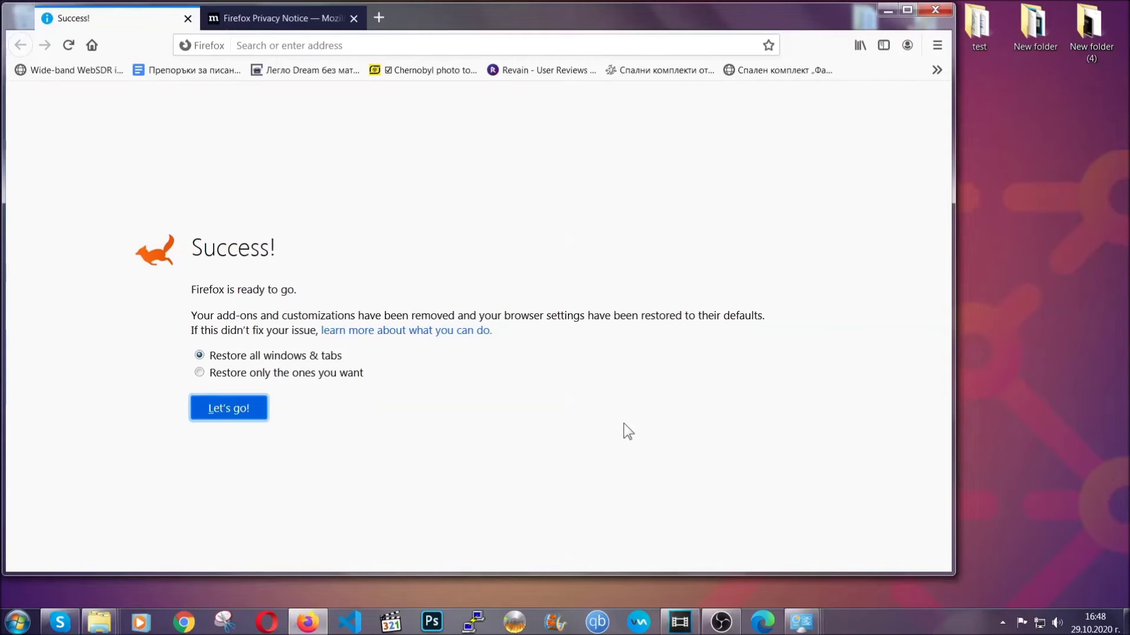
left_click(885, 12)
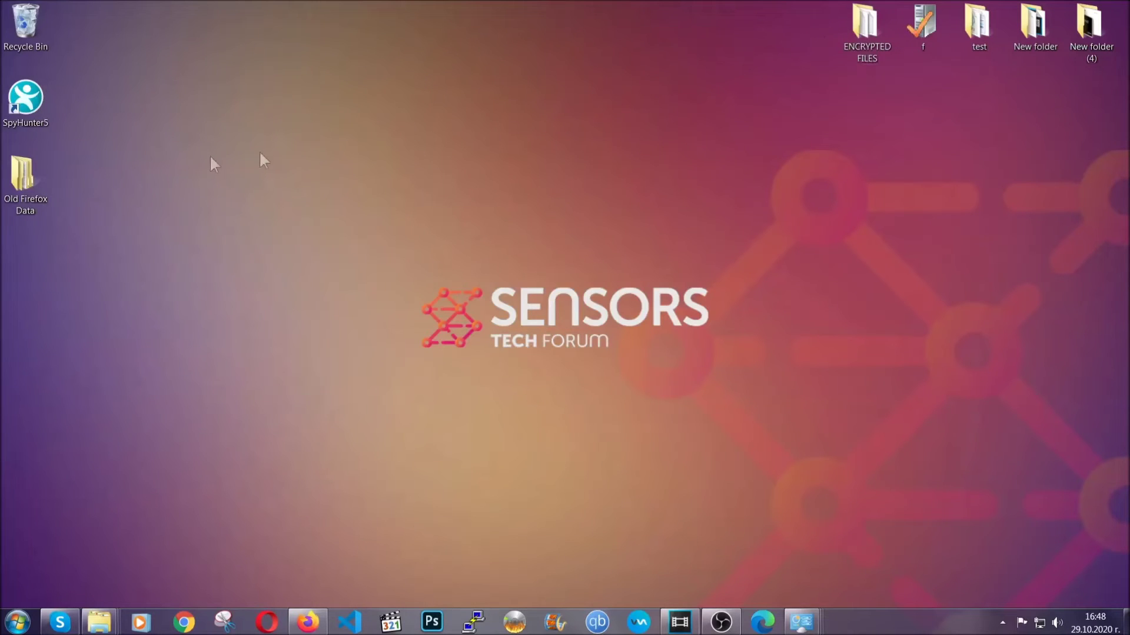
Select the Old Firefox Data folder on the desktop.
left_click(31, 180)
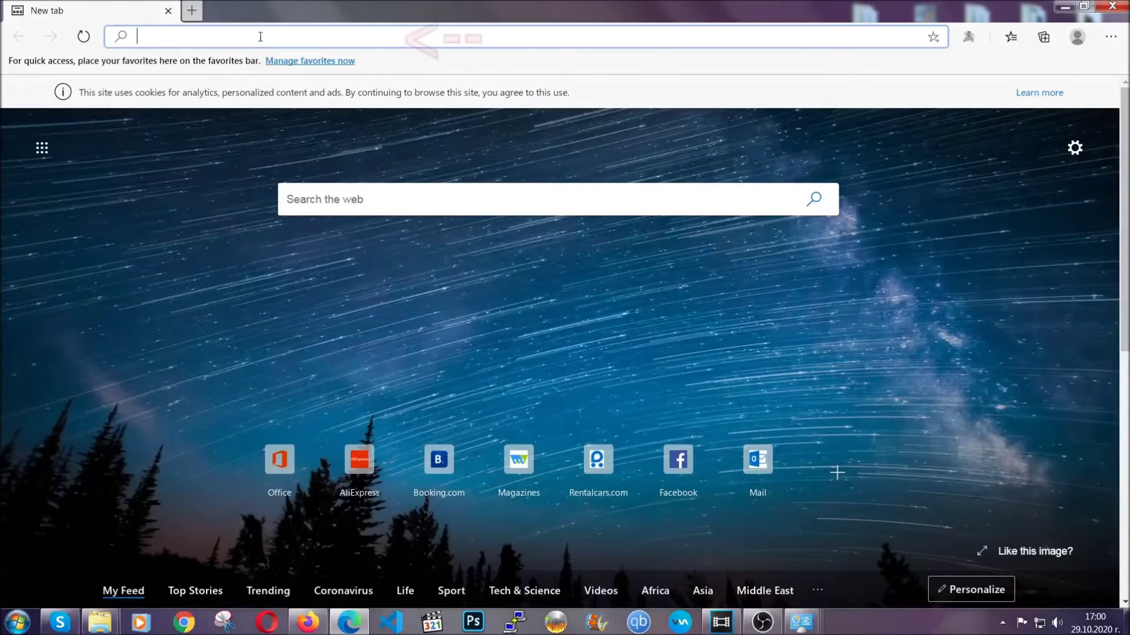
type("edge://")
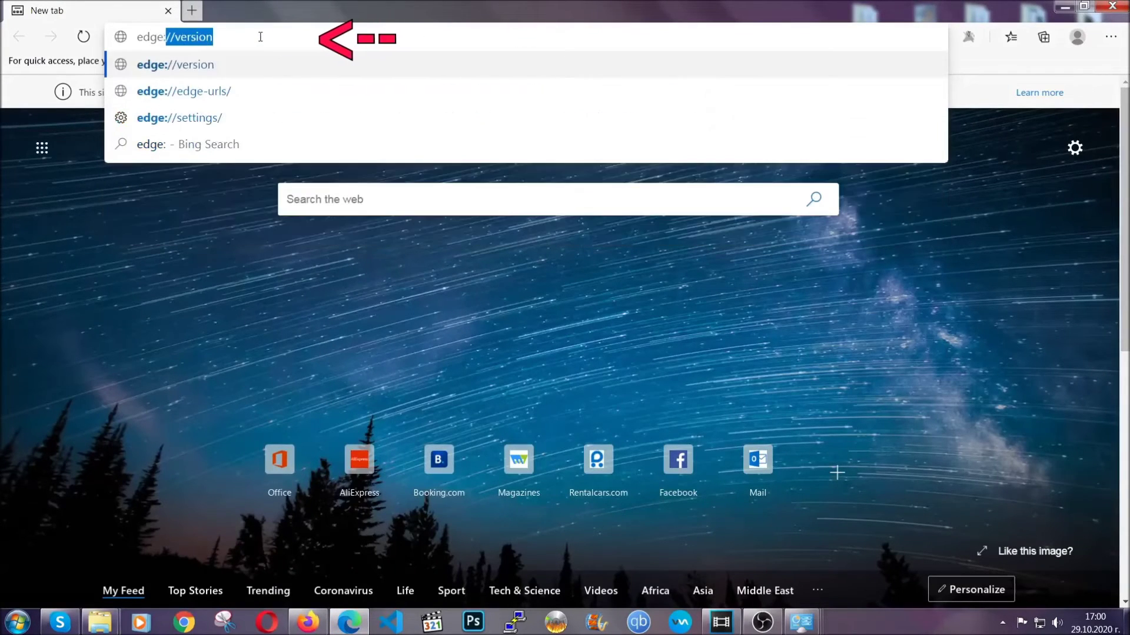
type("settings")
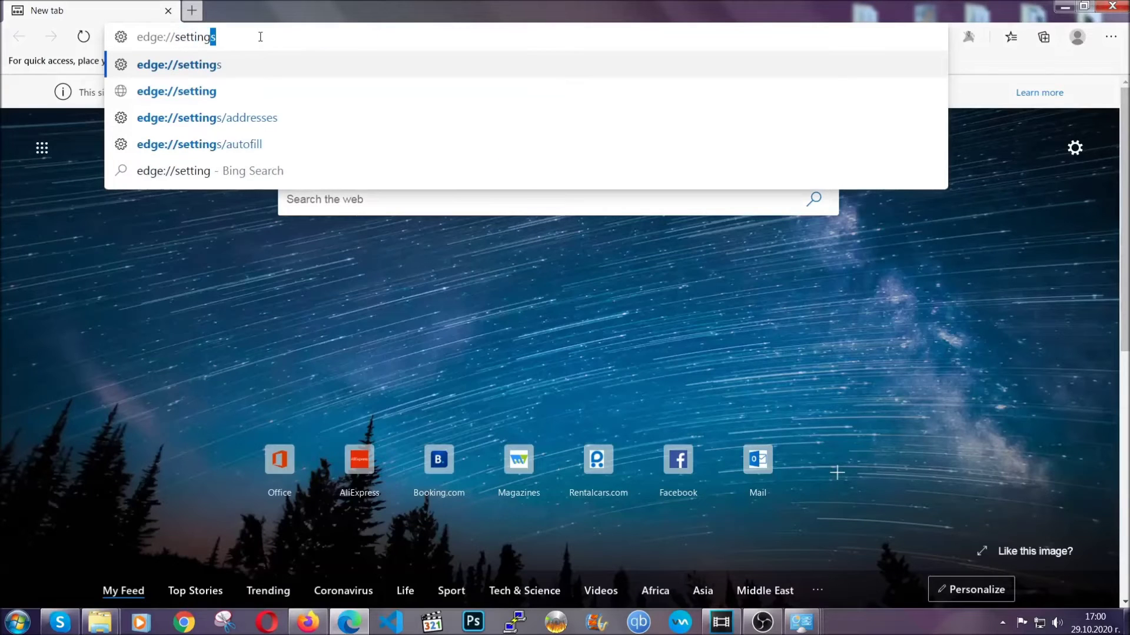
type("/clear")
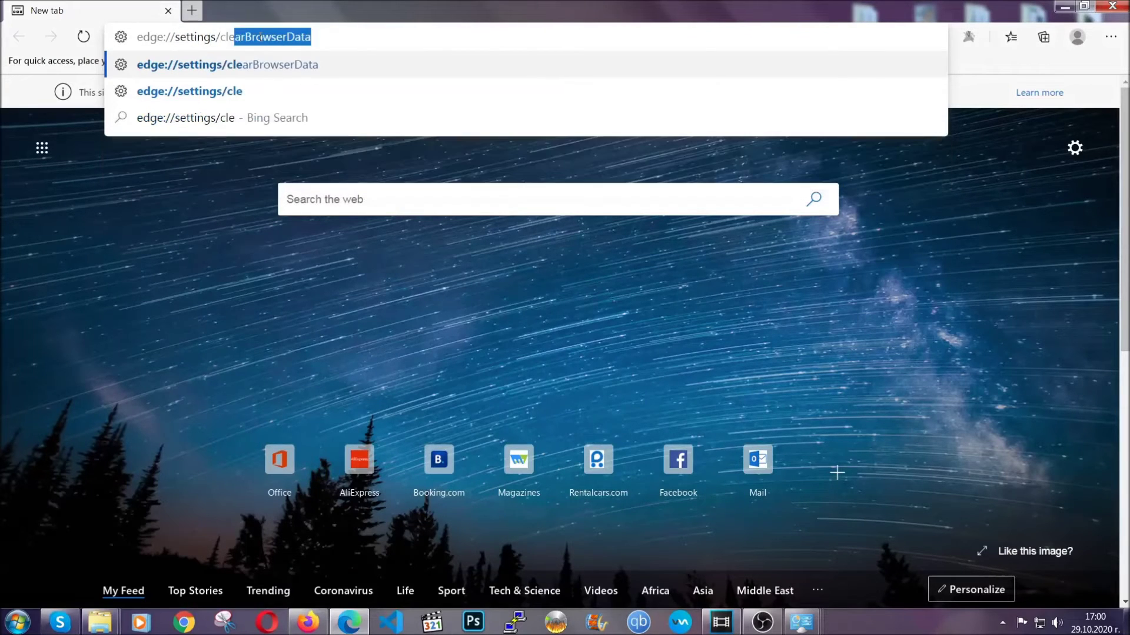
type("Brow")
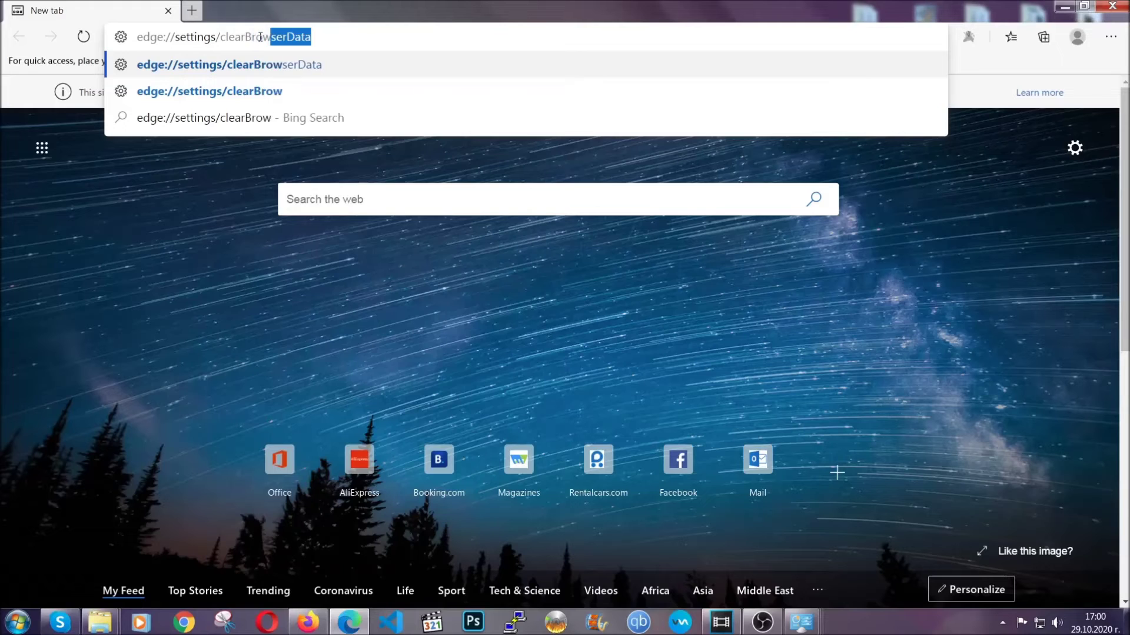
type("serData")
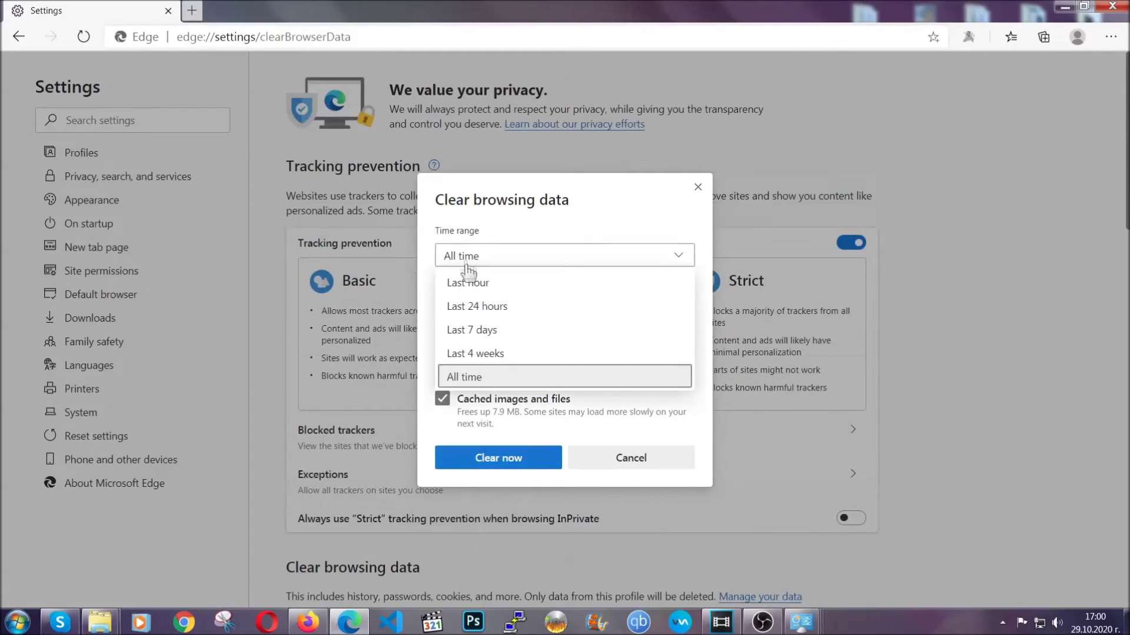
Clear Edge's browsing data for All time, leaving Passwords unchecked.
left_click(469, 375)
scroll(476, 353, "down", 3)
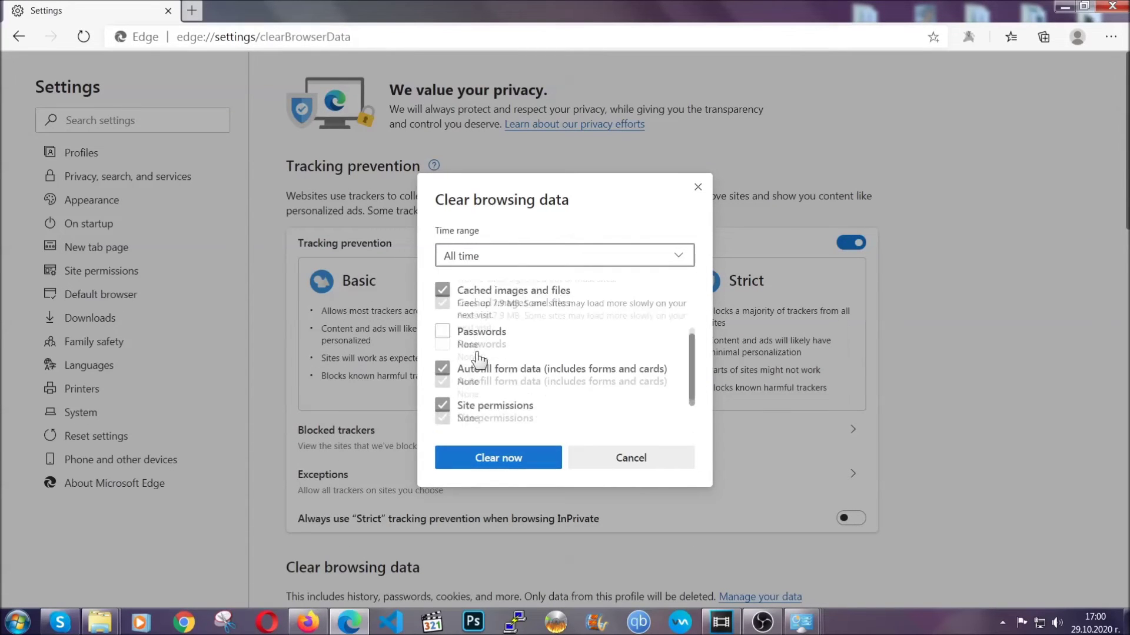
scroll(475, 353, "down", 2)
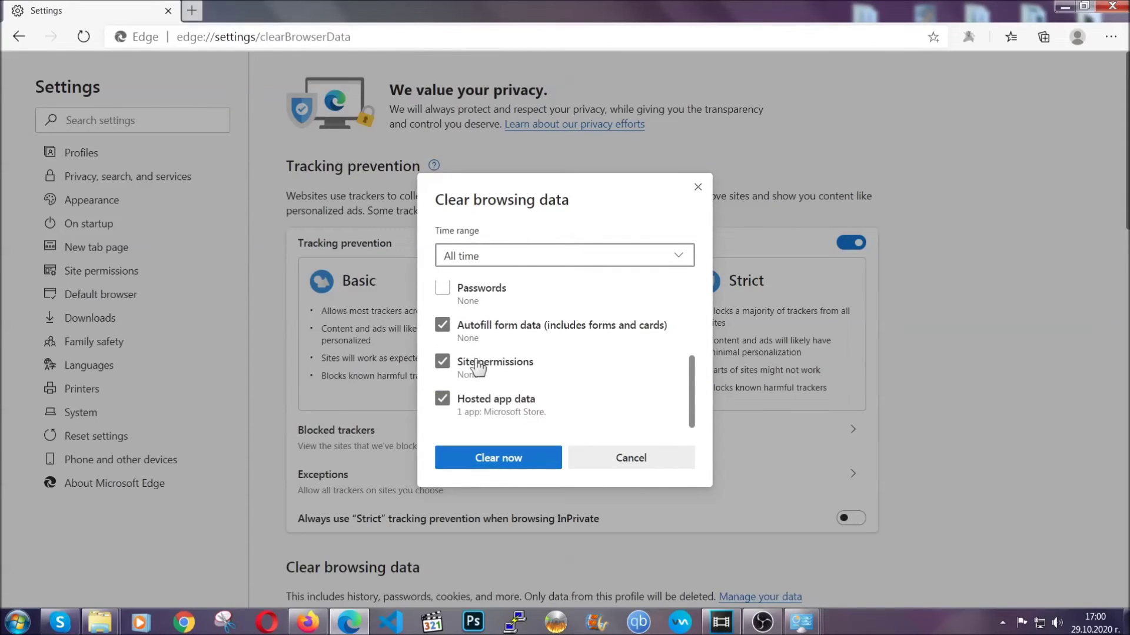
left_click(493, 462)
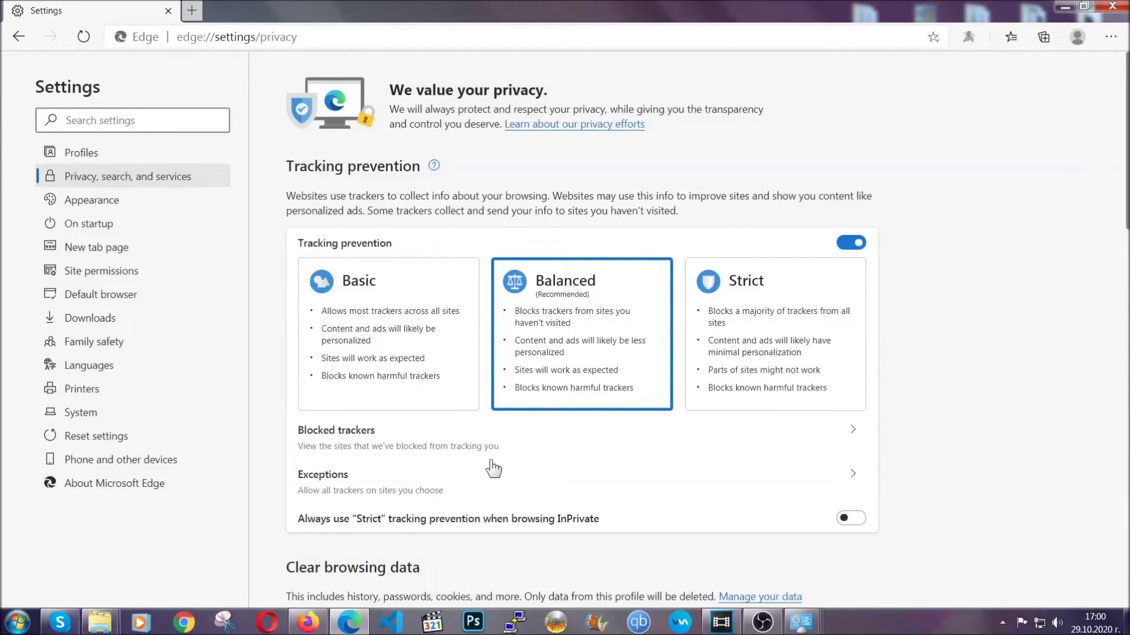
Remove the Microsoft Store extension from Edge, close Edge, and launch Opera.
left_click(1111, 36)
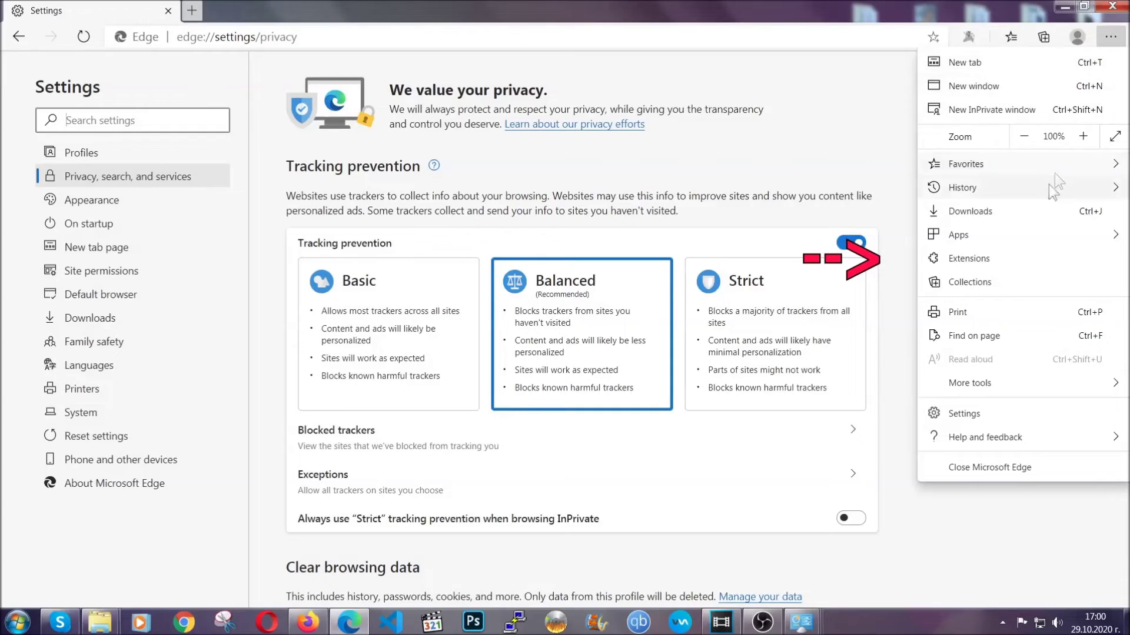
left_click(1028, 258)
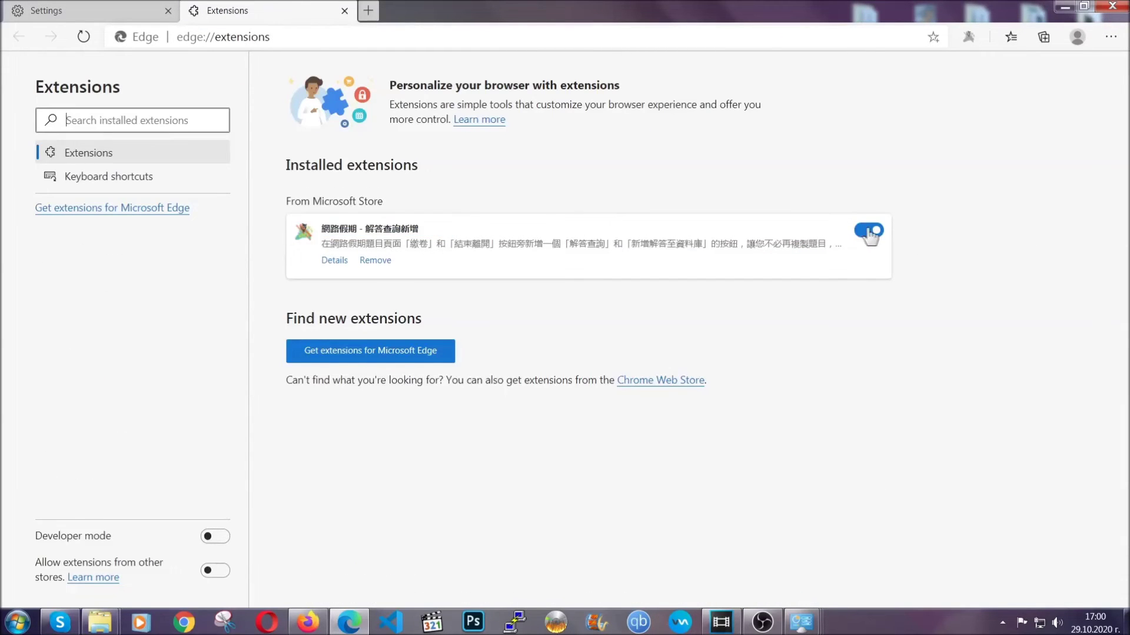
left_click(374, 260)
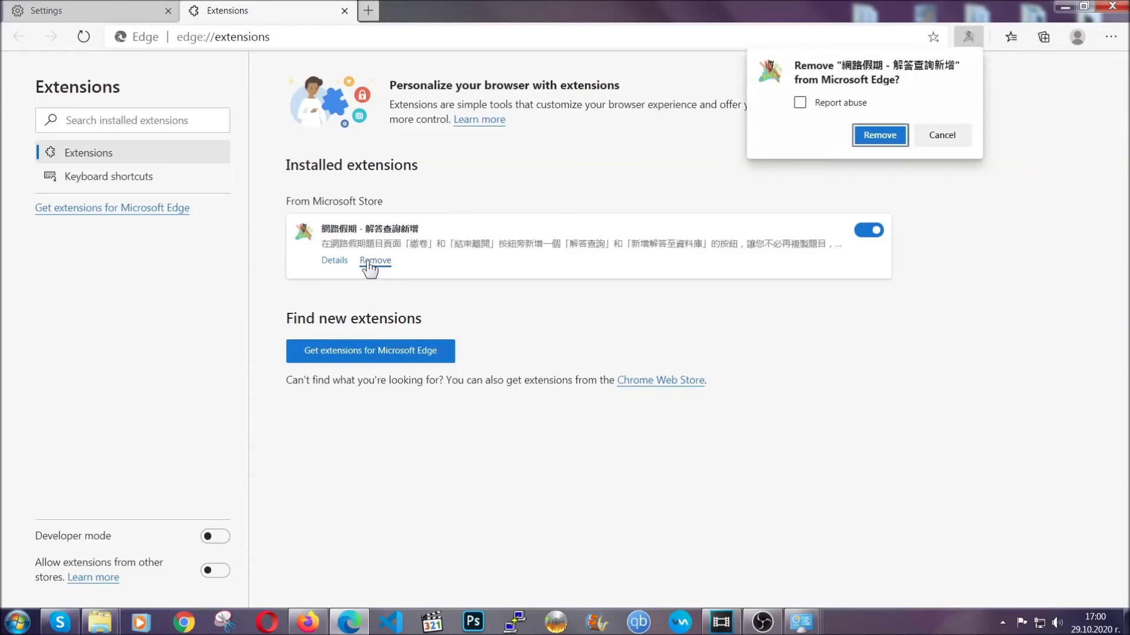
left_click(880, 134)
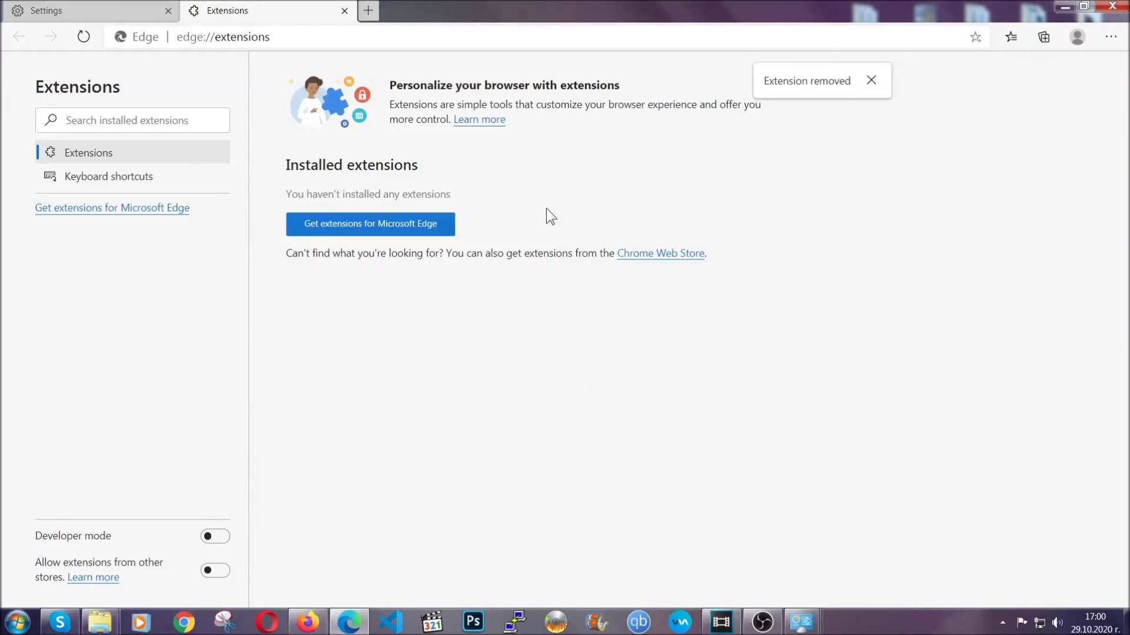
left_click(1114, 7)
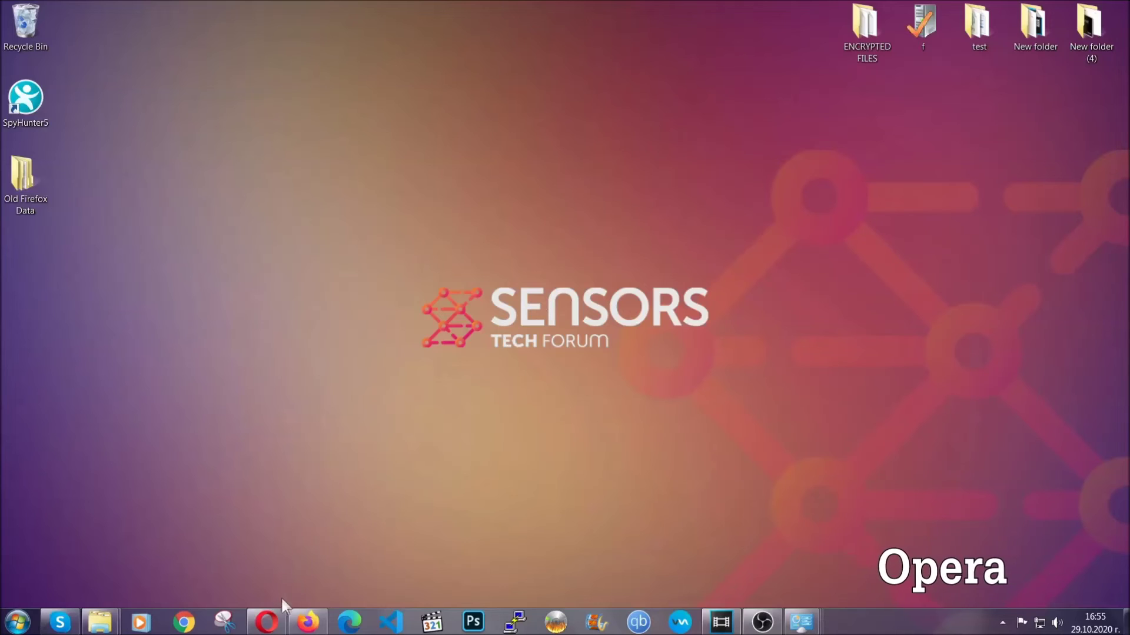
left_click(268, 622)
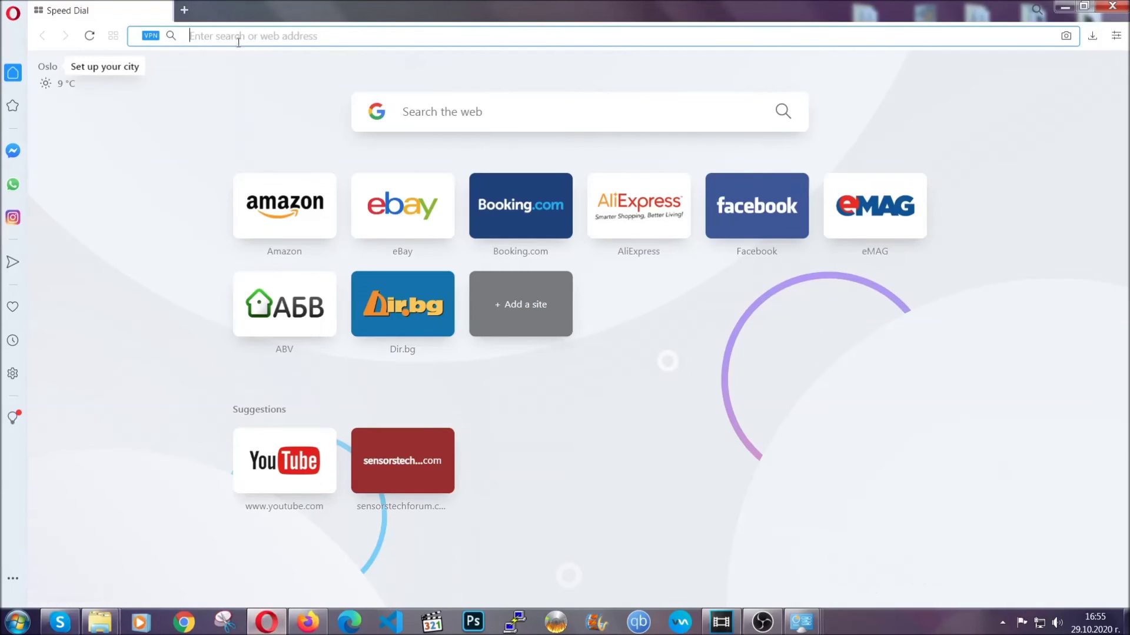
type("opera")
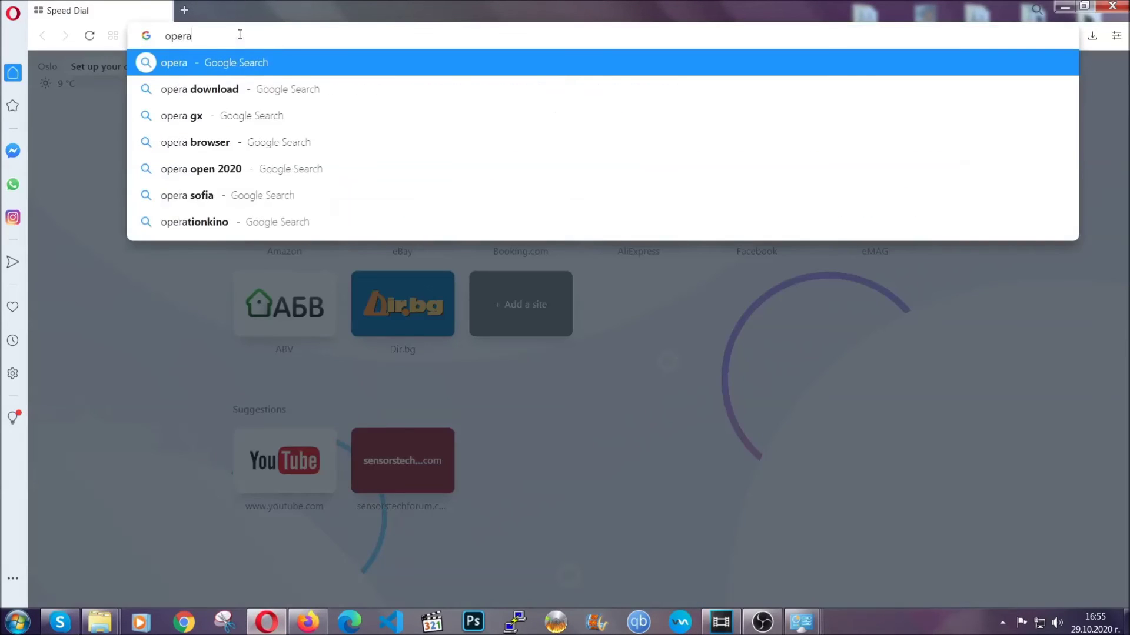
type("://se")
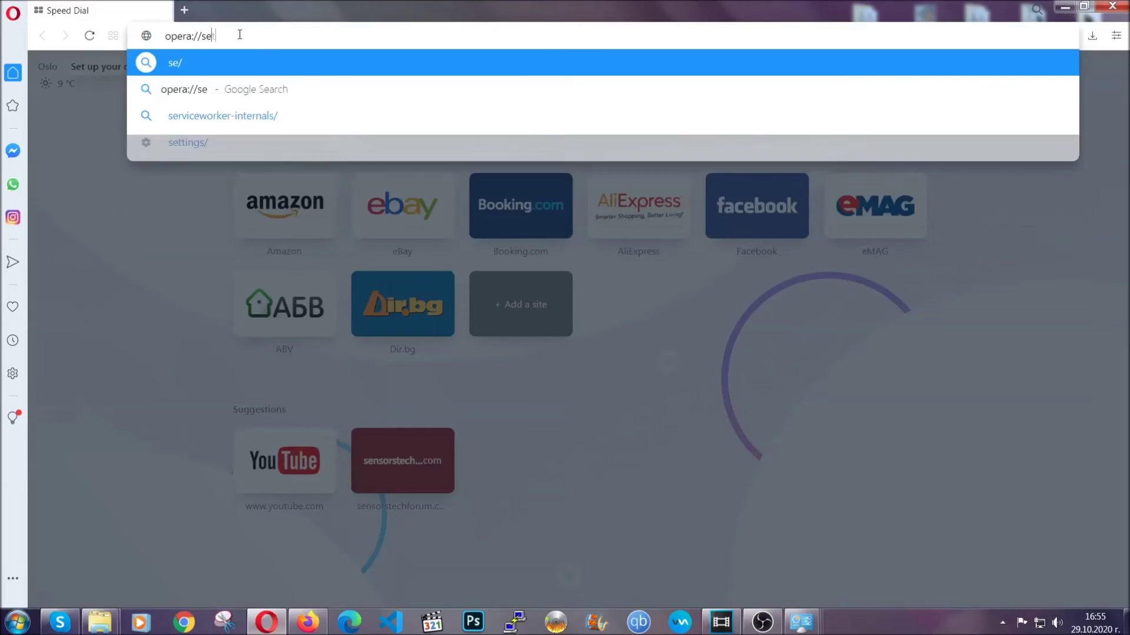
type("ttings/cle")
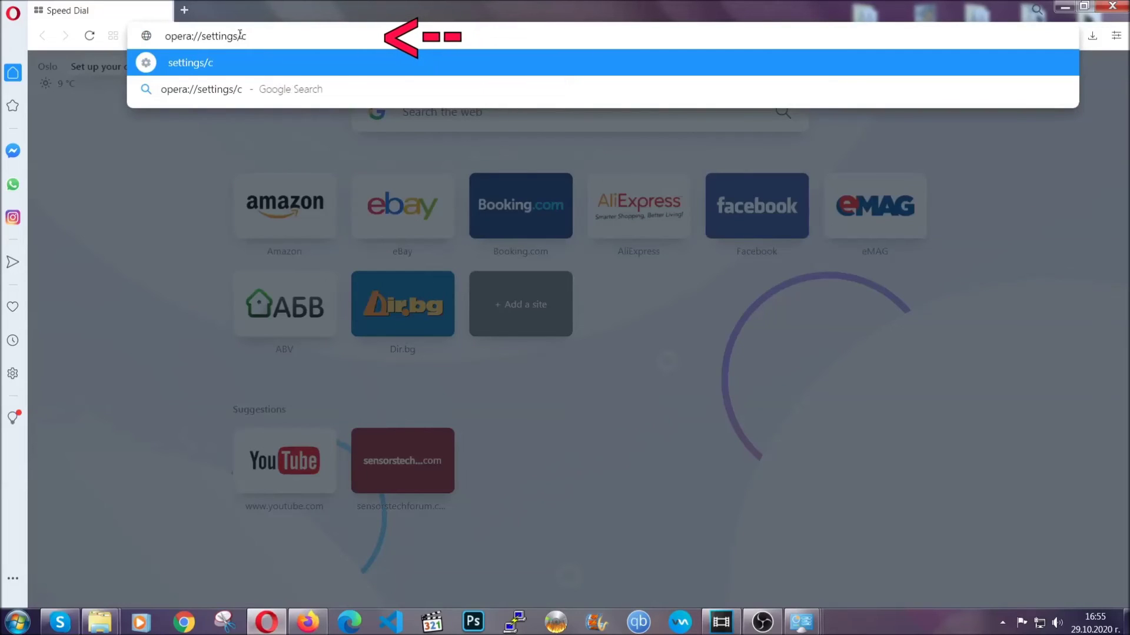
type("arBrr")
Fix the mistyped address and load opera://settings/clearBrowserData.
key("BackSpace")
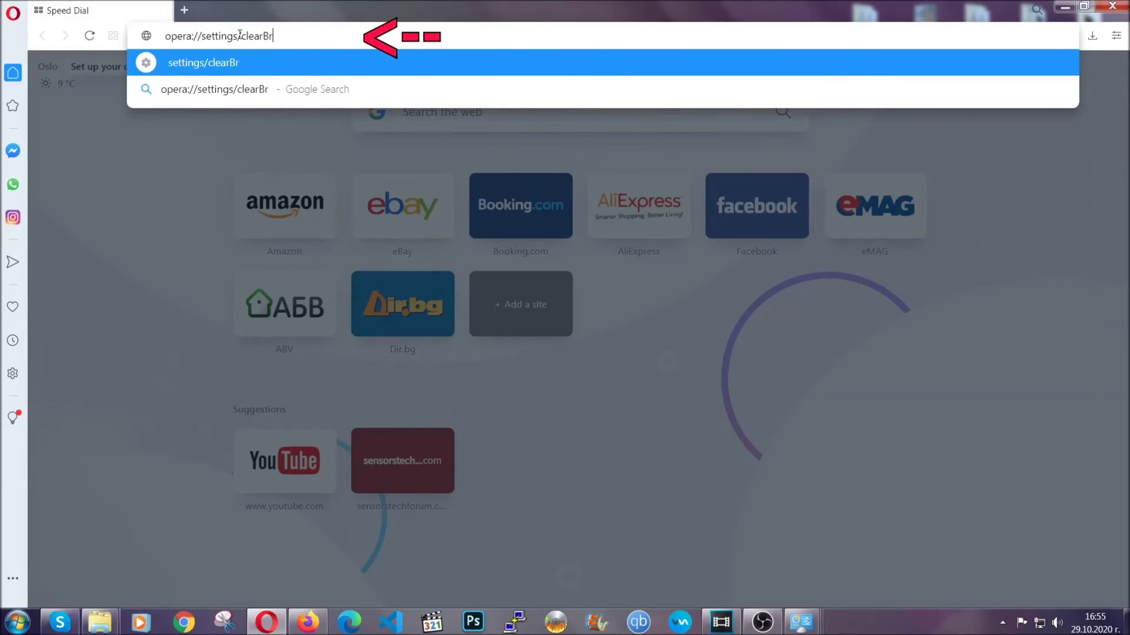
type("owserD")
type("ata")
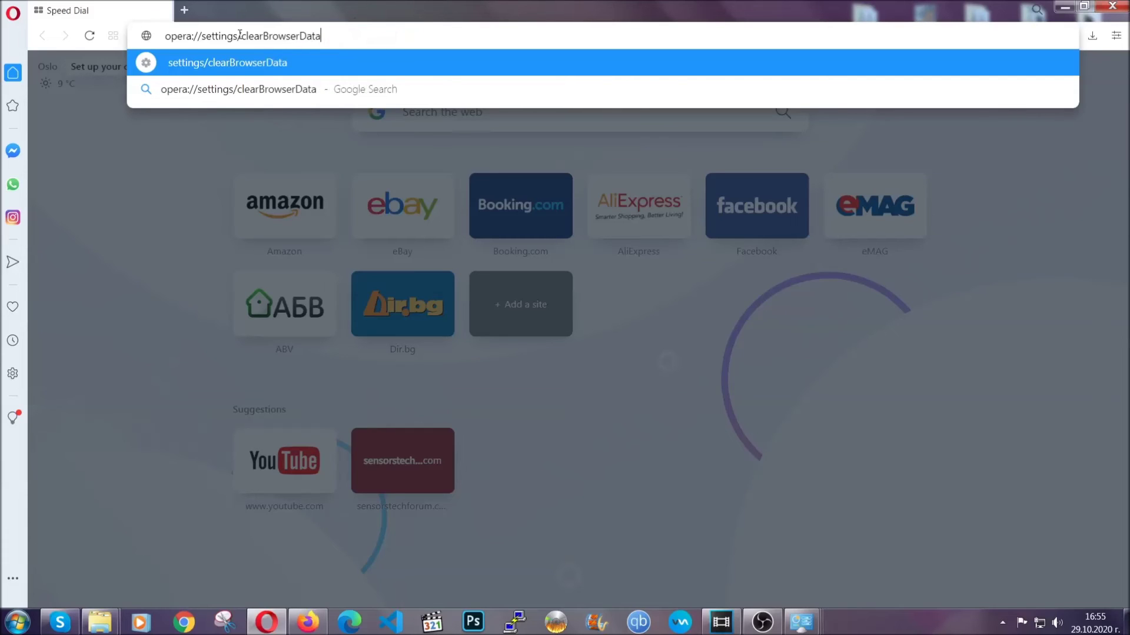
key("Return")
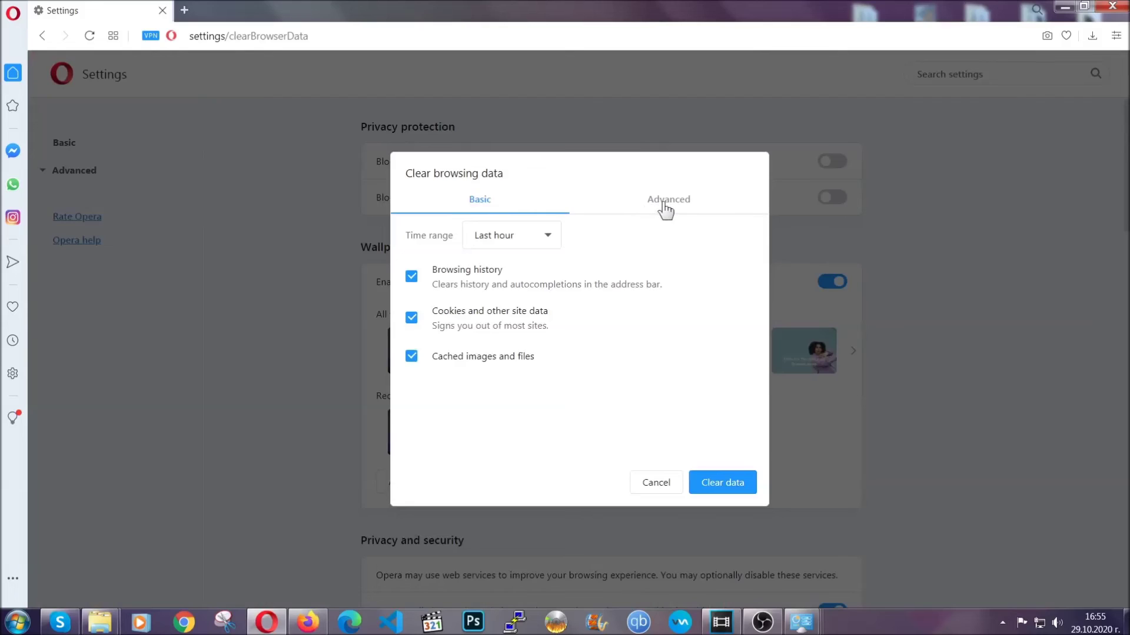
On the Advanced tab, clear All time data including site settings, leaving passwords unchecked.
left_click(669, 201)
left_click(554, 237)
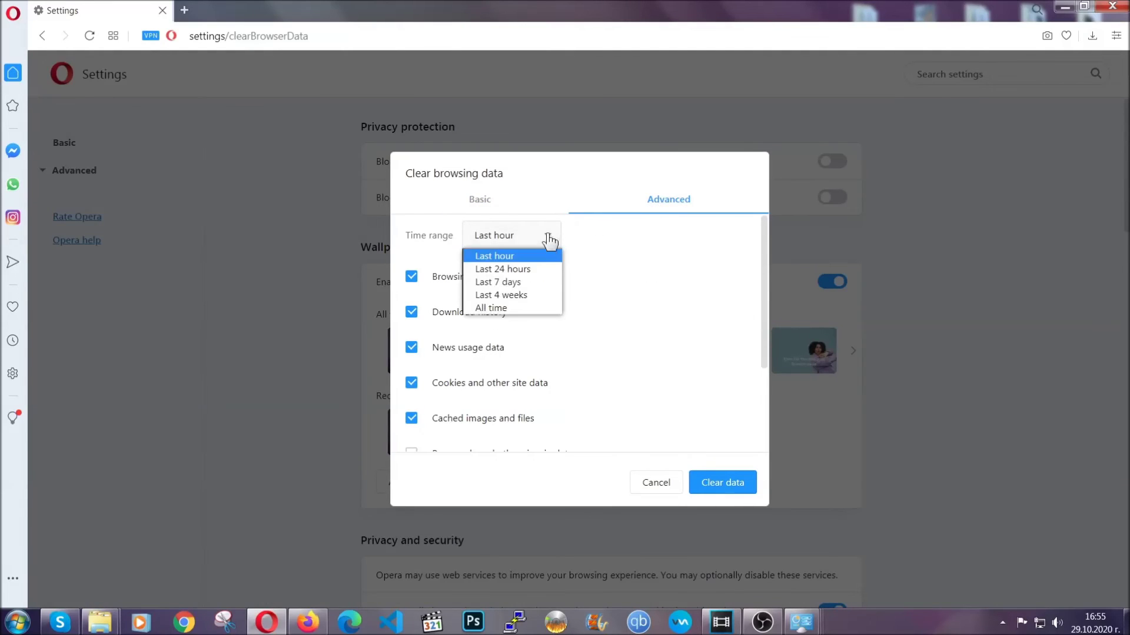
left_click(509, 306)
scroll(515, 313, "down", 3)
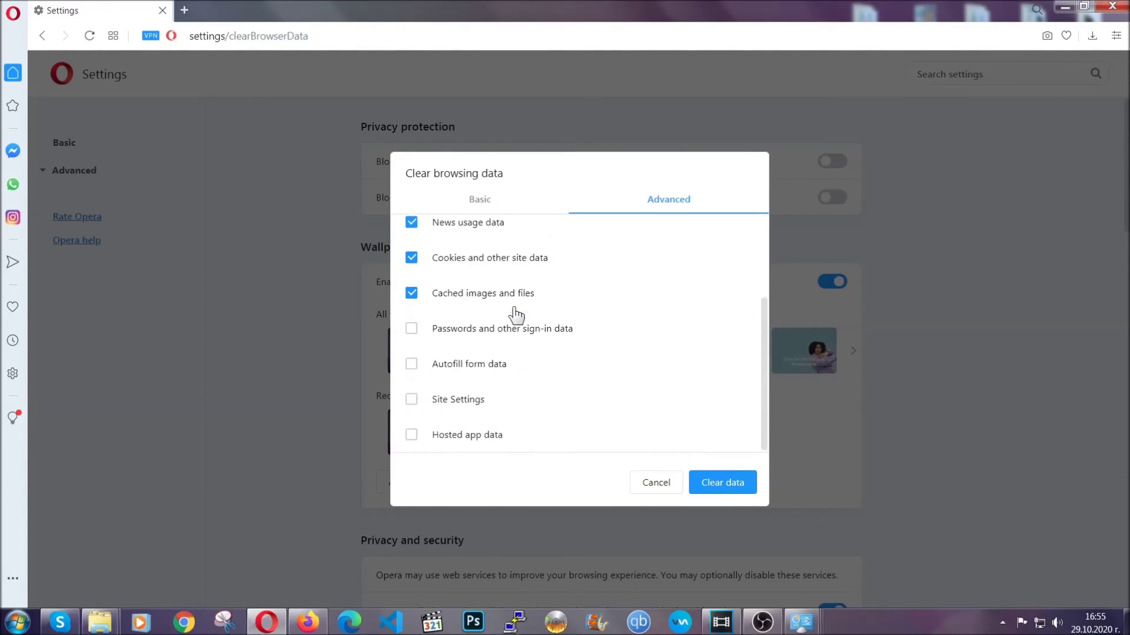
left_click(463, 400)
left_click(720, 485)
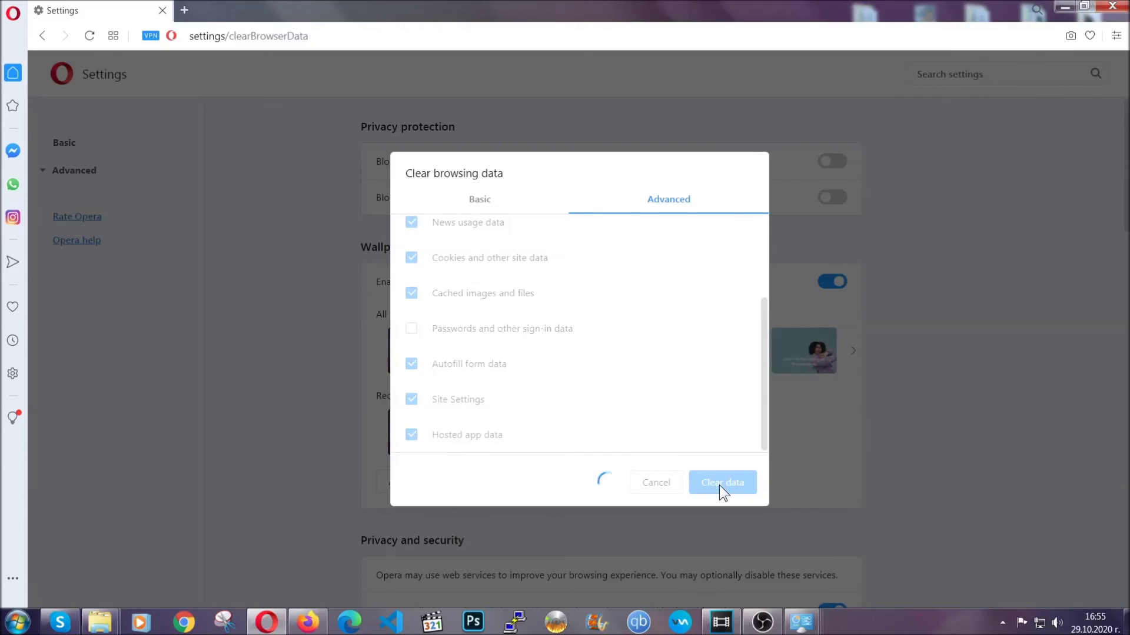